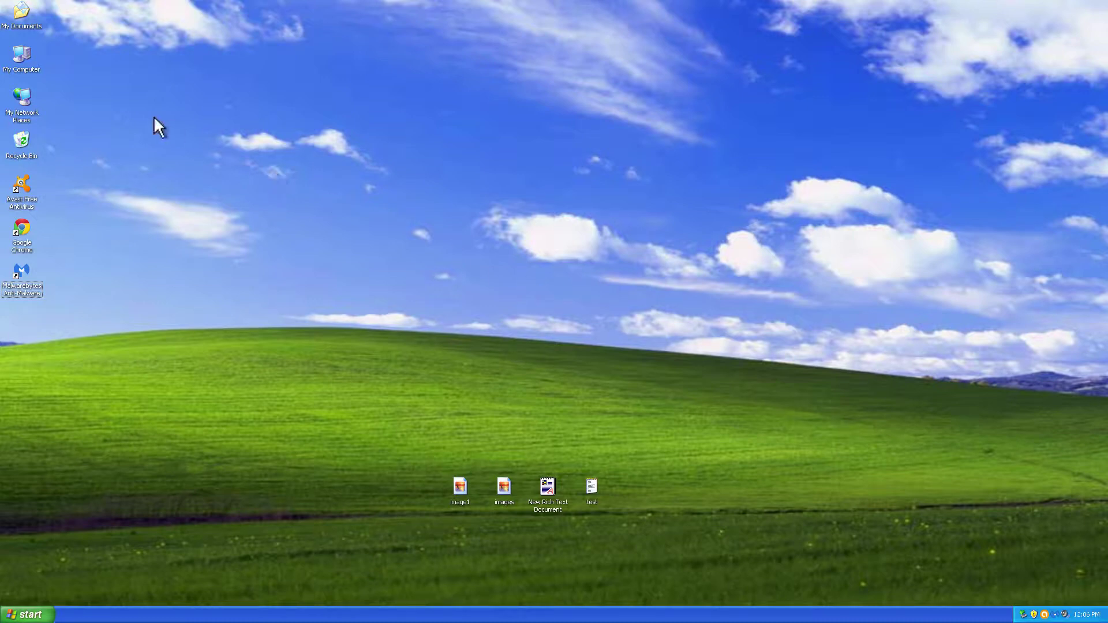
# Open the USB (E:) drive from My Computer to view its contents
pyautogui.doubleClick(21, 56)
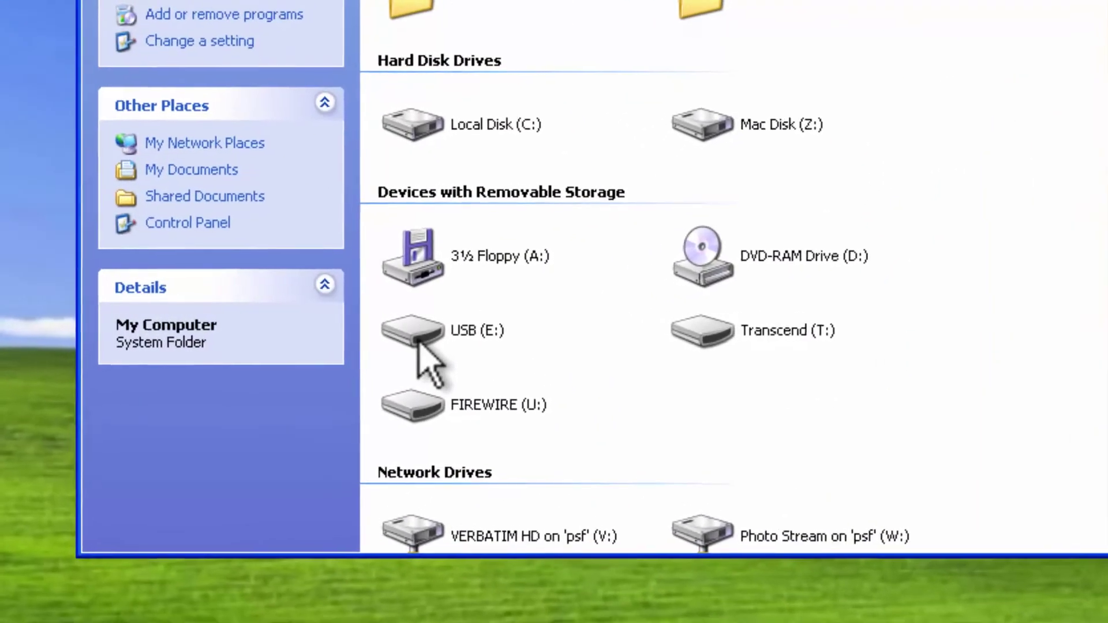
pyautogui.click(450, 329)
pyautogui.doubleClick(440, 335)
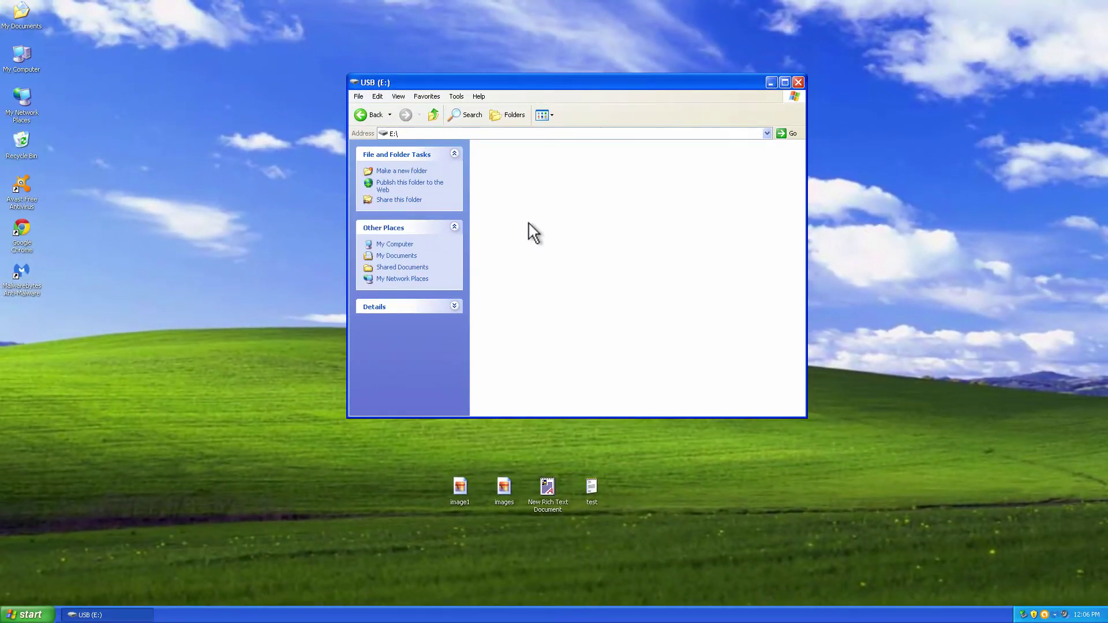
# Return to My Computer and check the USB (E:) drive's file system, free space and capacity in its properties
pyautogui.click(433, 114)
pyautogui.rightClick(508, 320)
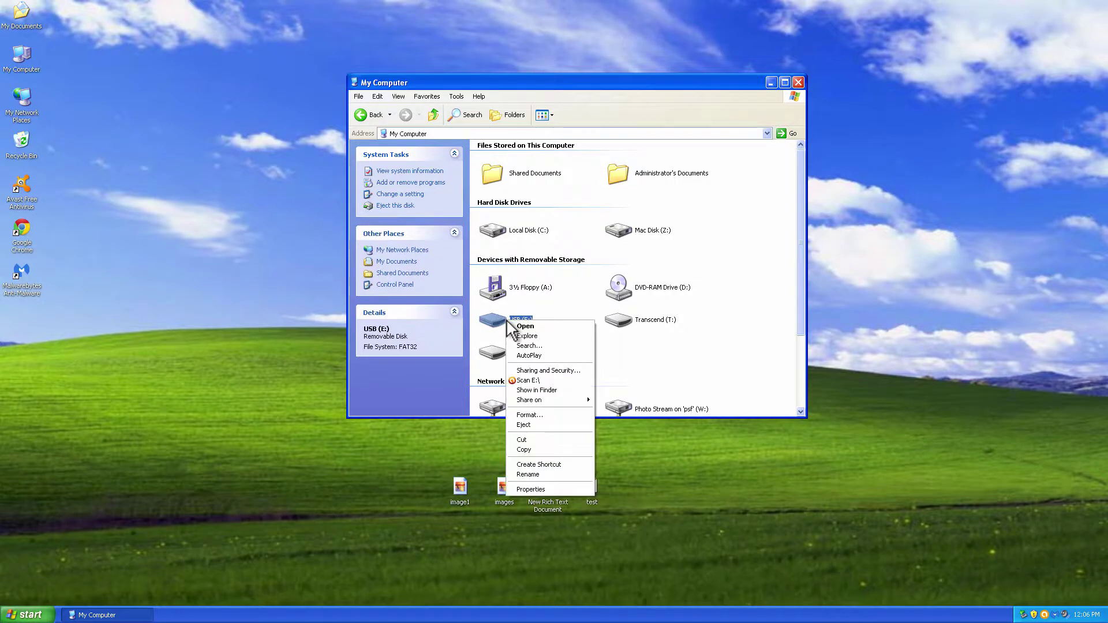
pyautogui.click(531, 491)
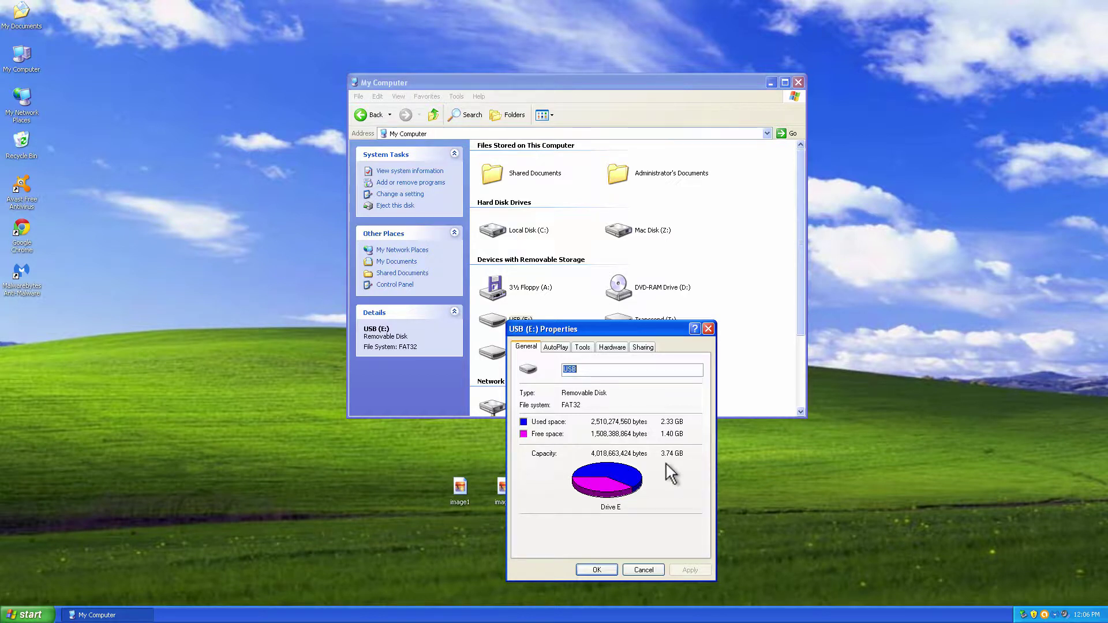
pyautogui.click(707, 329)
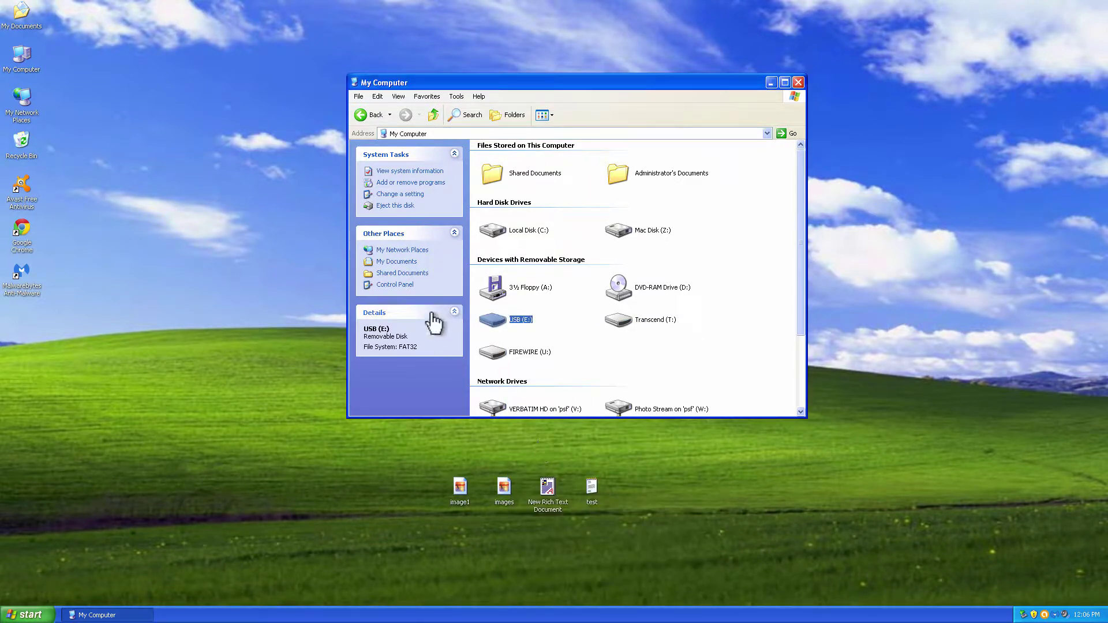
# Reopen the USB (E:) drive and move the desktop files image1, images, New Rich Text Document and test onto it
pyautogui.doubleClick(492, 322)
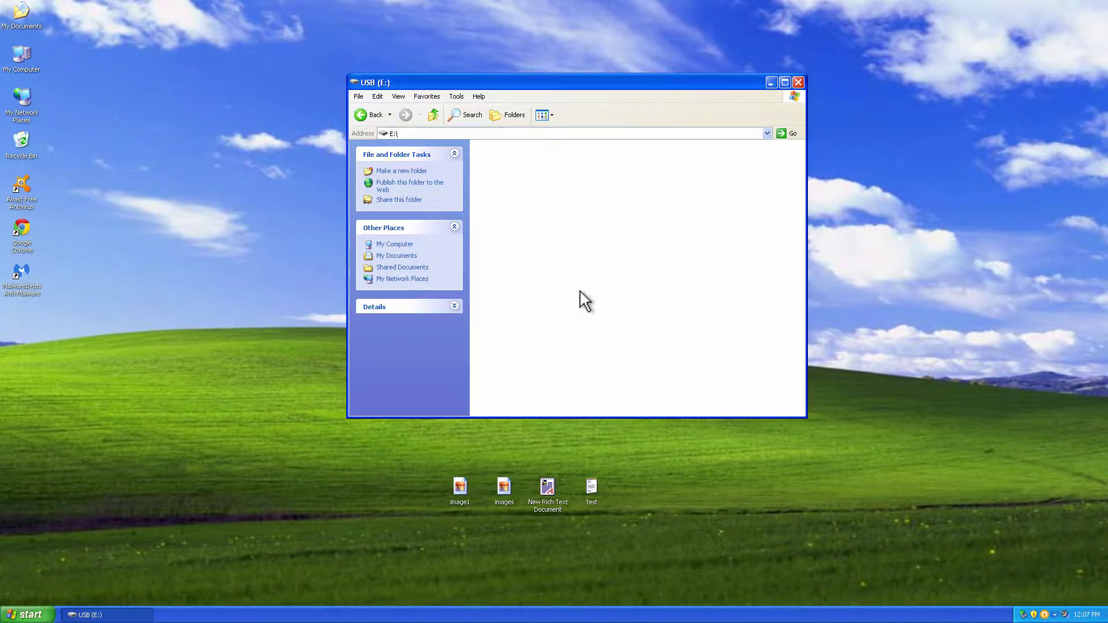
pyautogui.moveTo(576, 82); pyautogui.dragTo(532, 33)
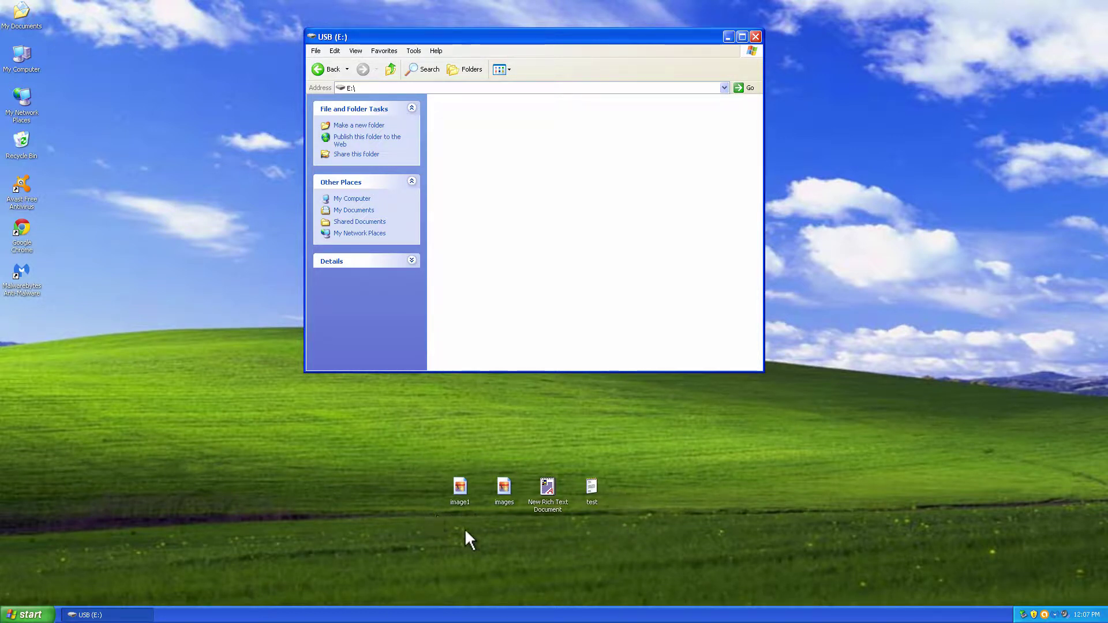
pyautogui.click(587, 522)
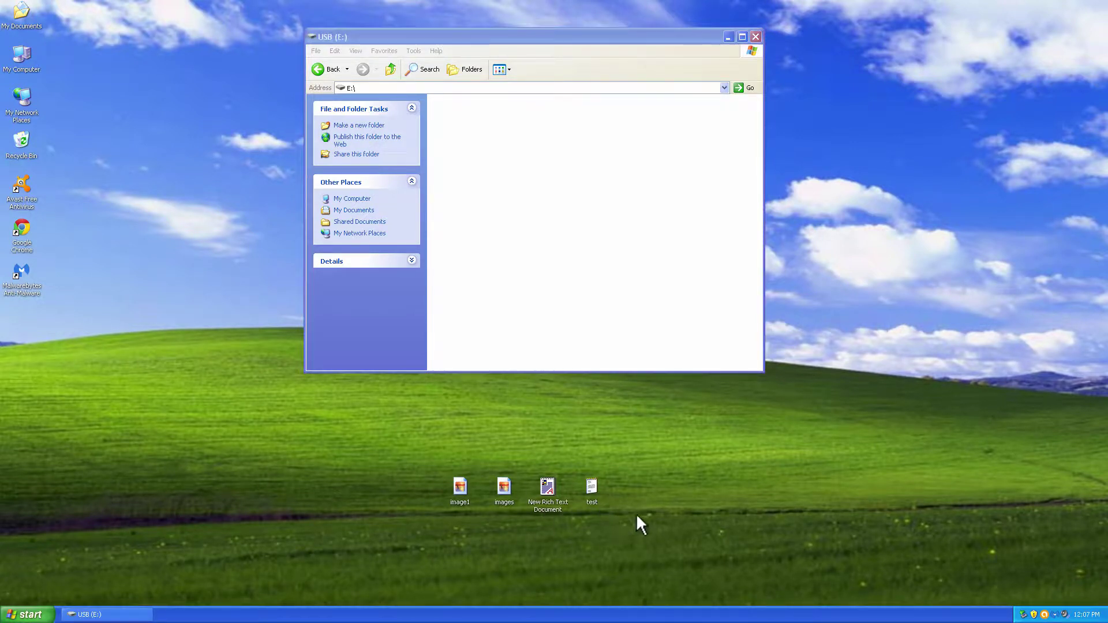
pyautogui.moveTo(635, 514); pyautogui.dragTo(440, 495)
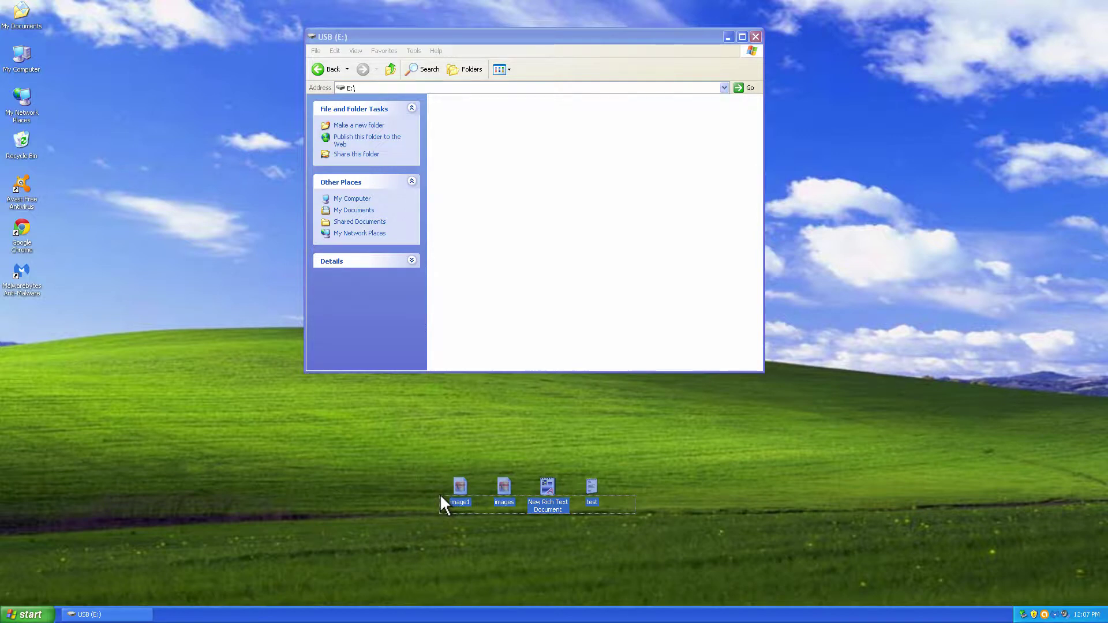
pyautogui.moveTo(440, 495); pyautogui.dragTo(424, 465)
pyautogui.moveTo(461, 489); pyautogui.dragTo(513, 196)
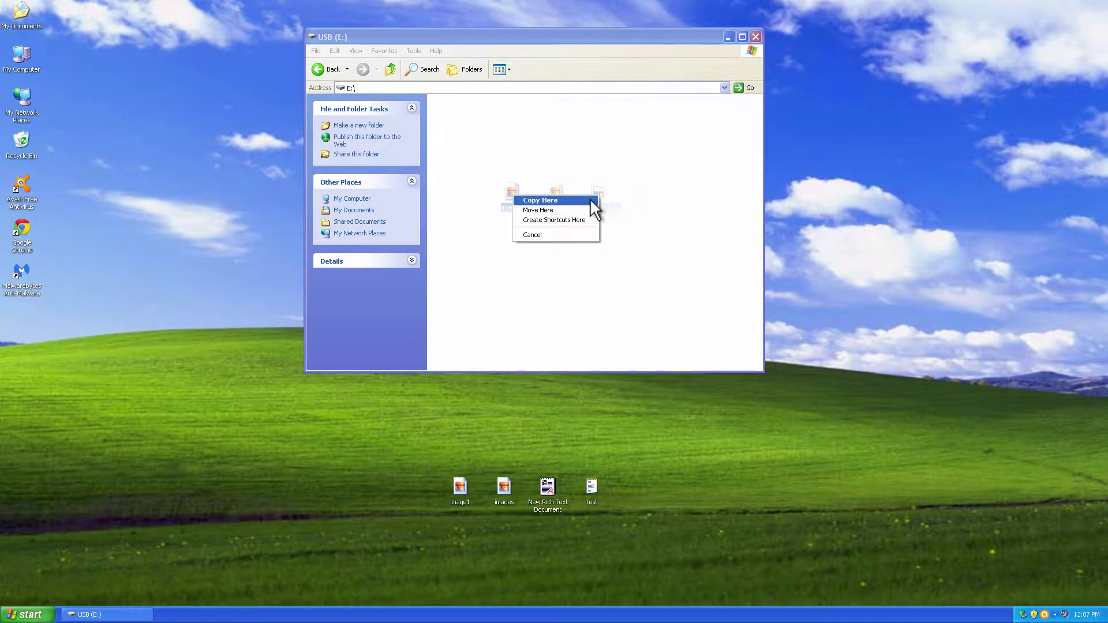
pyautogui.click(563, 210)
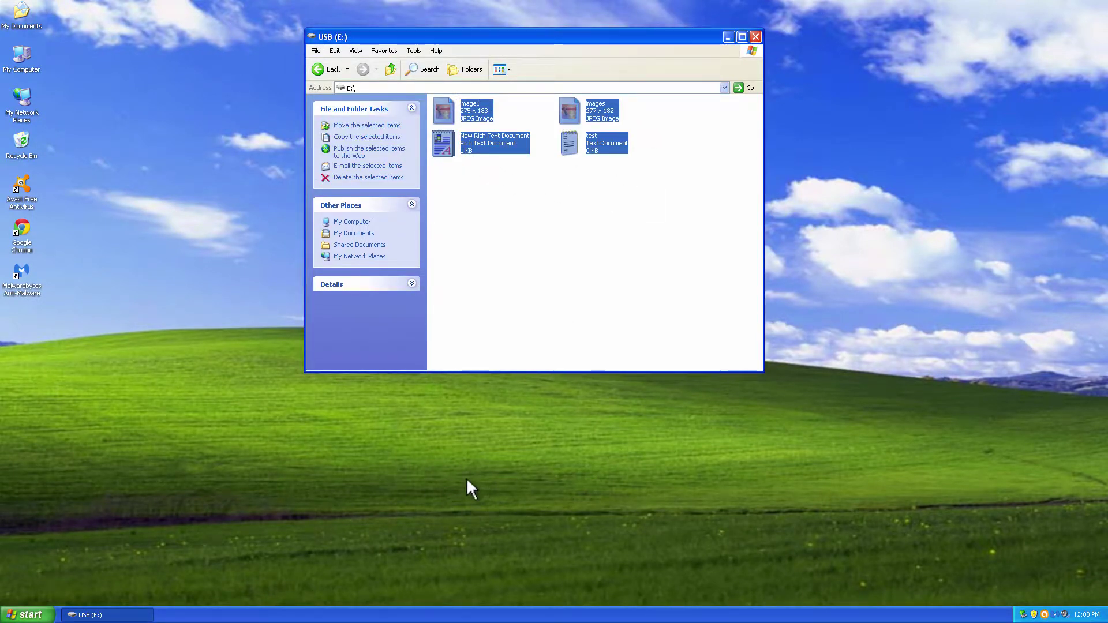
# Reopen the USB (E:) drive from My Computer and copy its four files to the desktop
pyautogui.click(579, 308)
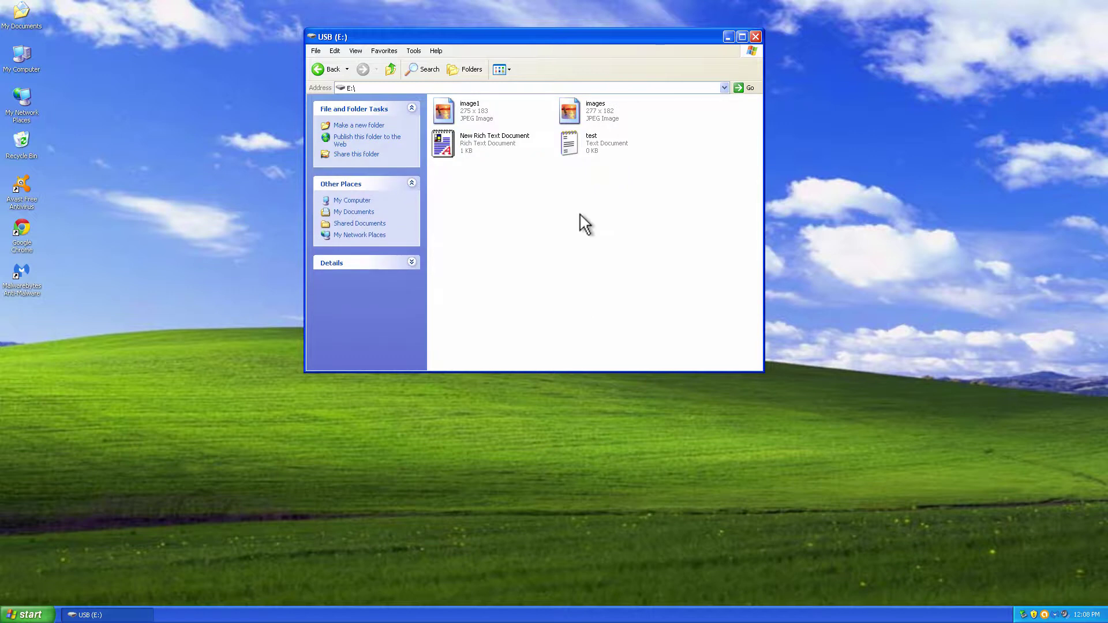
pyautogui.click(398, 67)
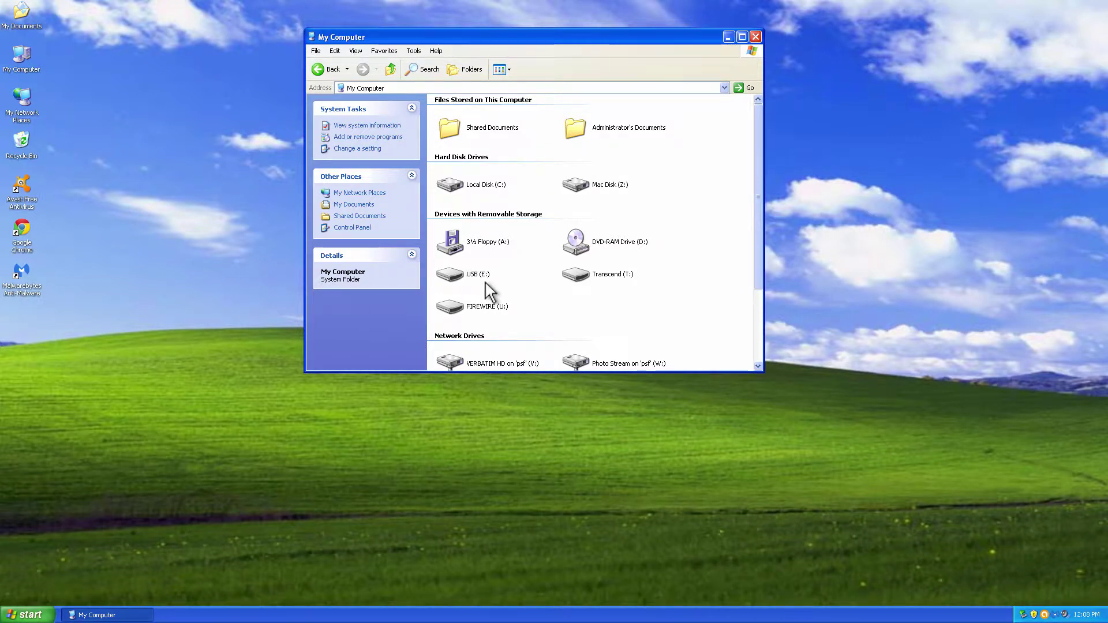
pyautogui.doubleClick(466, 276)
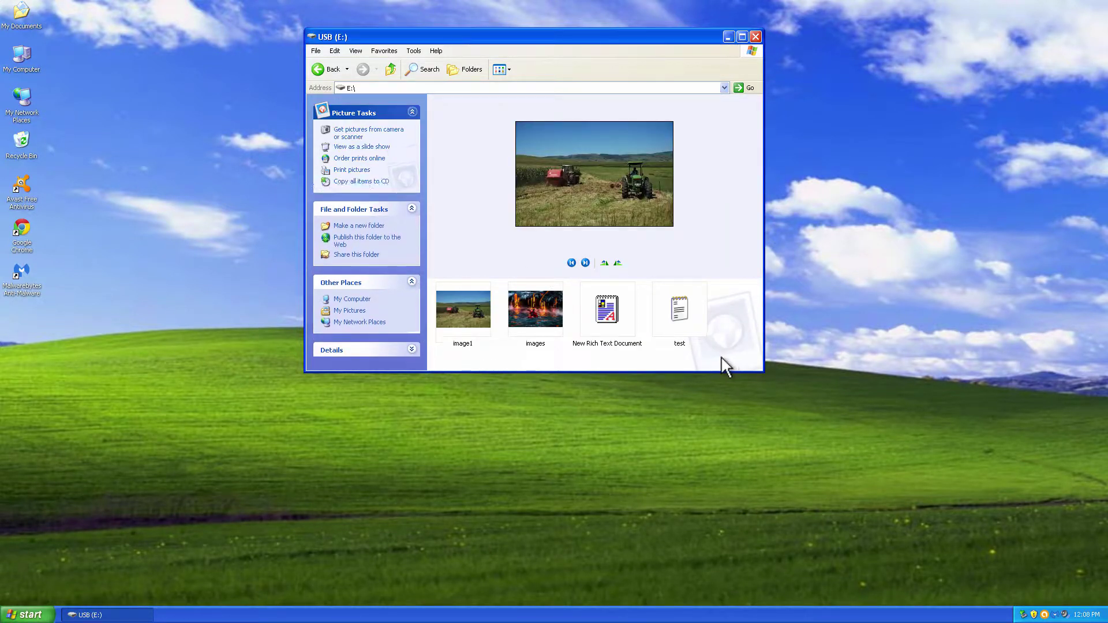
pyautogui.moveTo(719, 356); pyautogui.dragTo(465, 454)
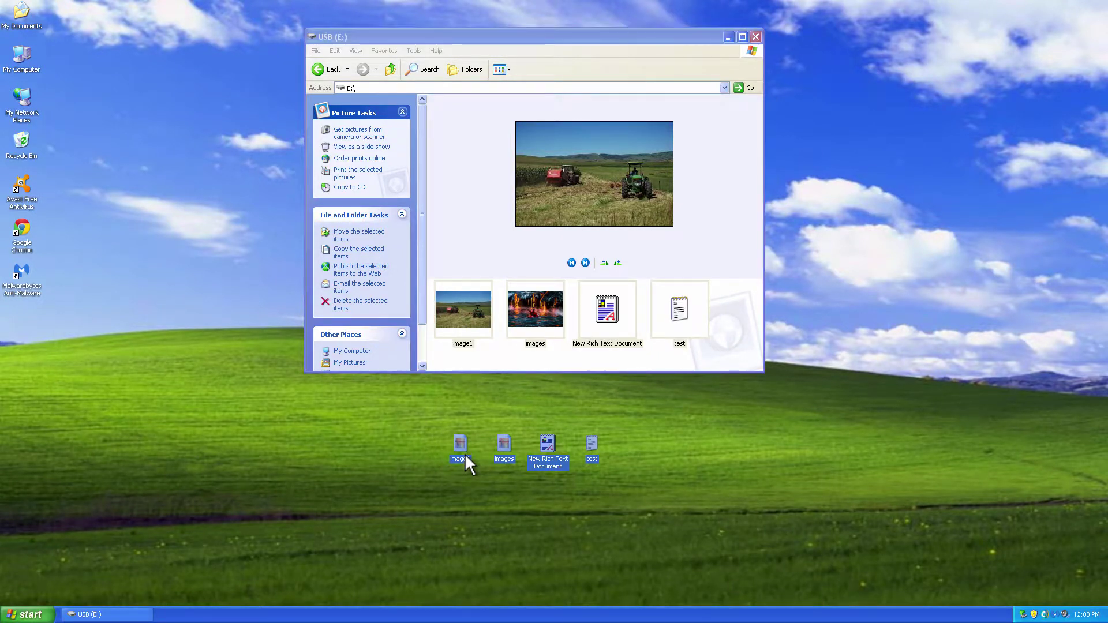
# Delete all four files from the USB (E:) drive and close its window
pyautogui.rightClick(469, 306)
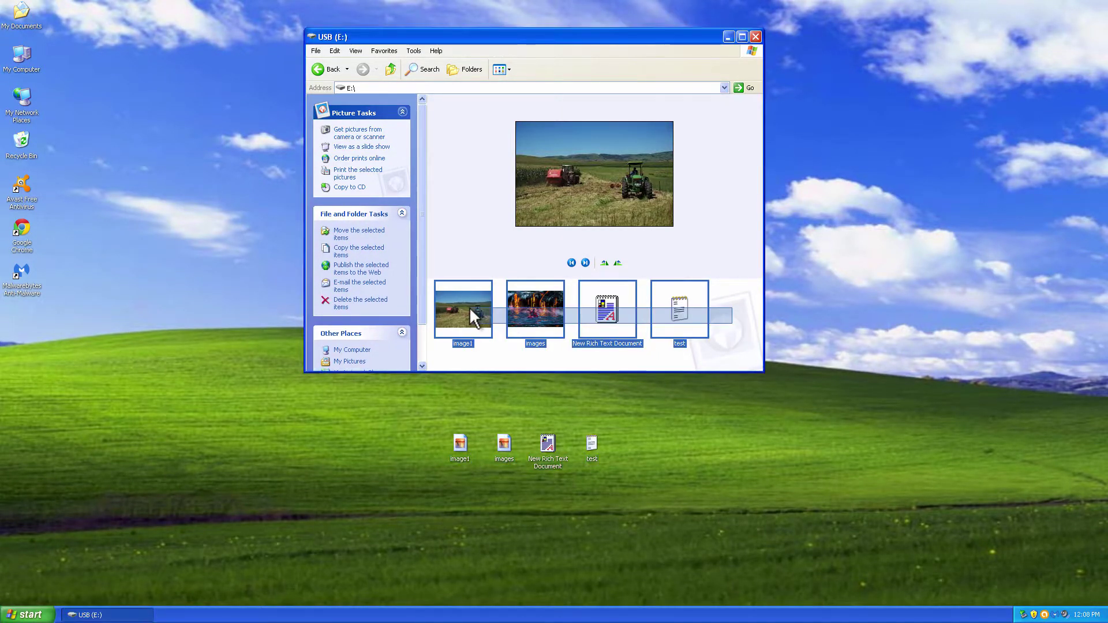
pyautogui.click(497, 495)
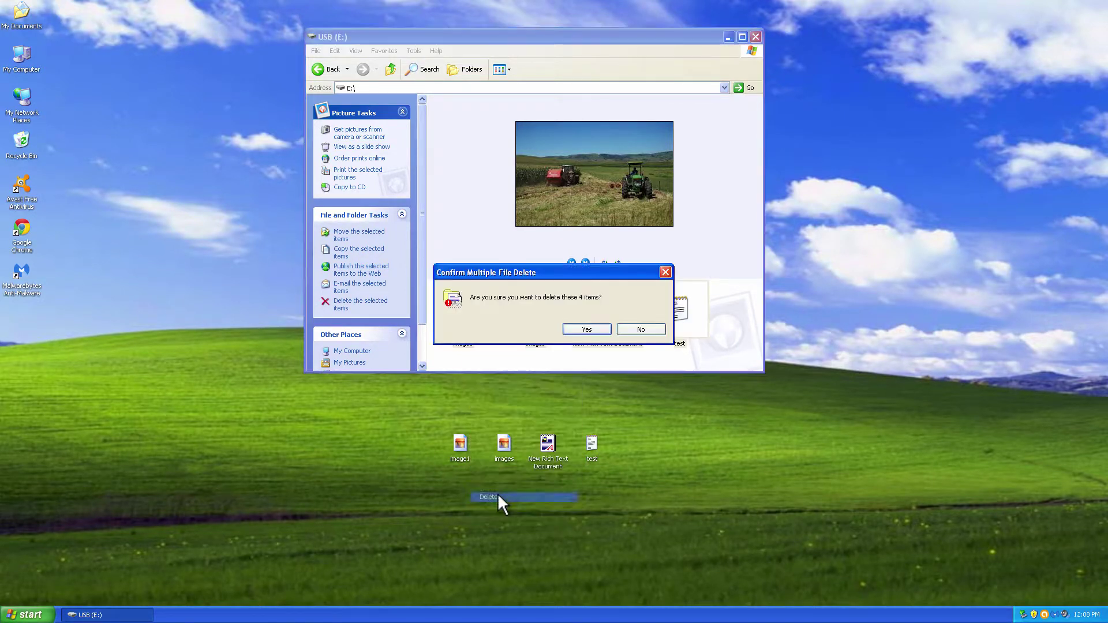
pyautogui.click(605, 330)
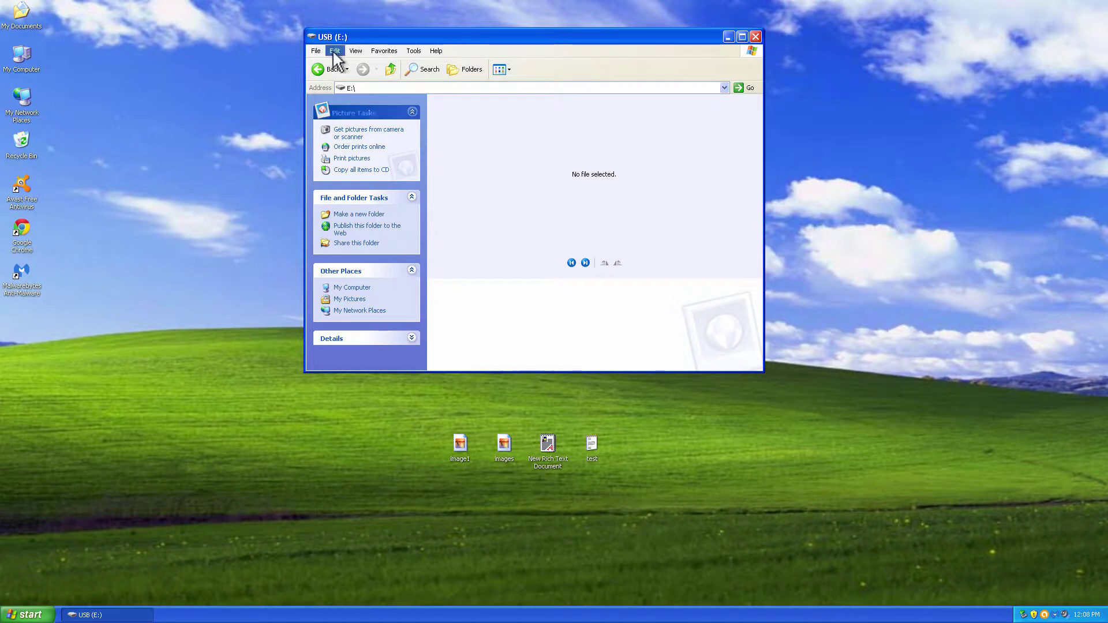
pyautogui.doubleClick(312, 37)
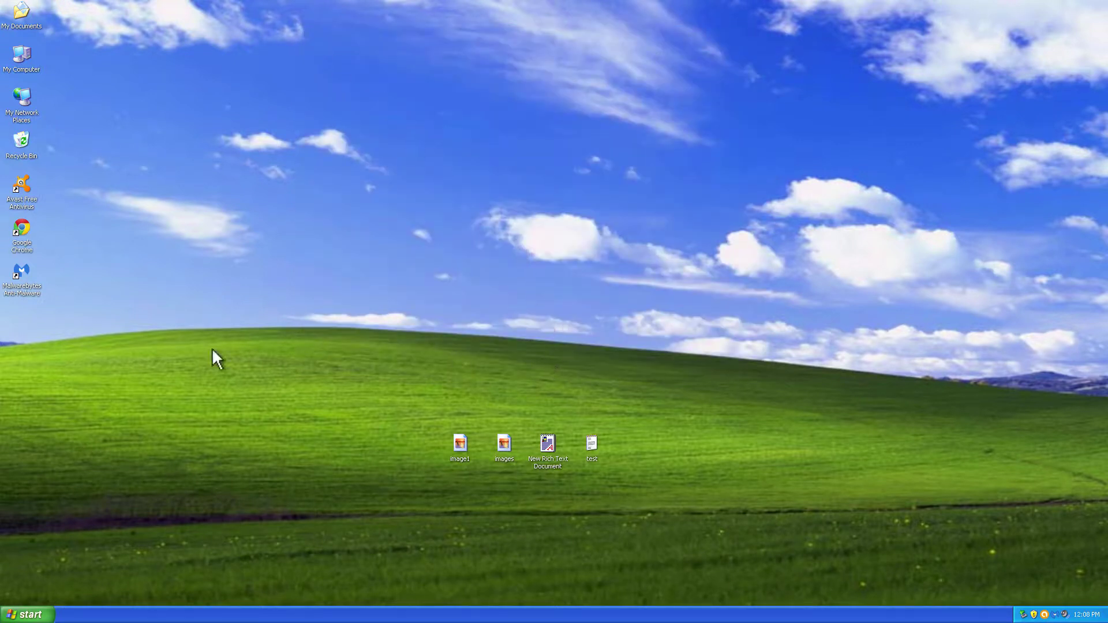
# Open the USB (E:) drive again and move the four copied files from the desktop onto it
pyautogui.doubleClick(21, 57)
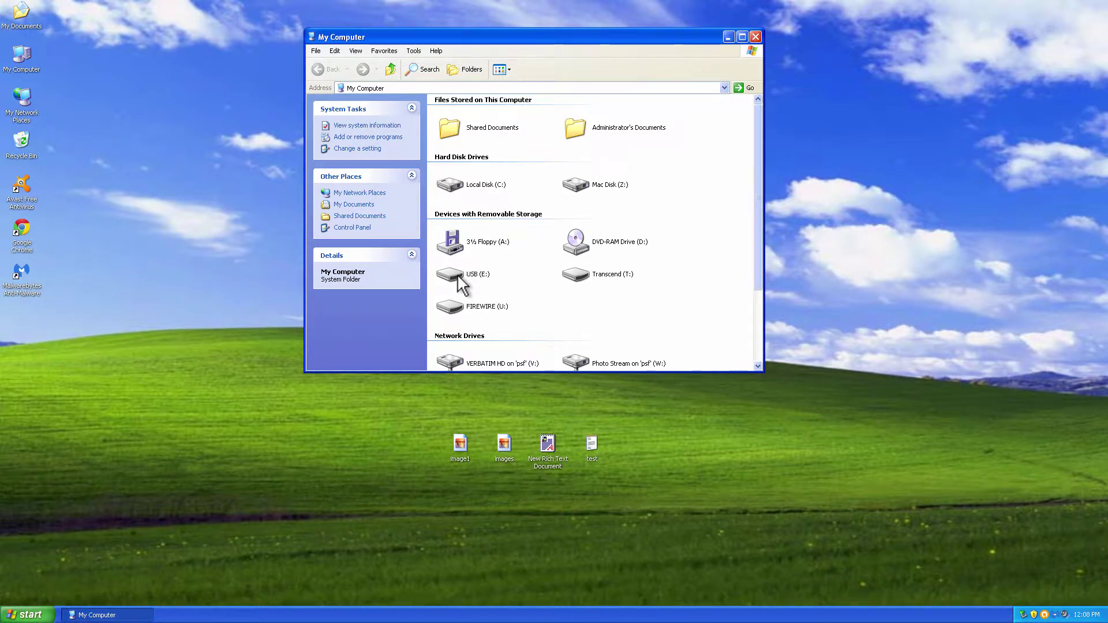
pyautogui.doubleClick(458, 283)
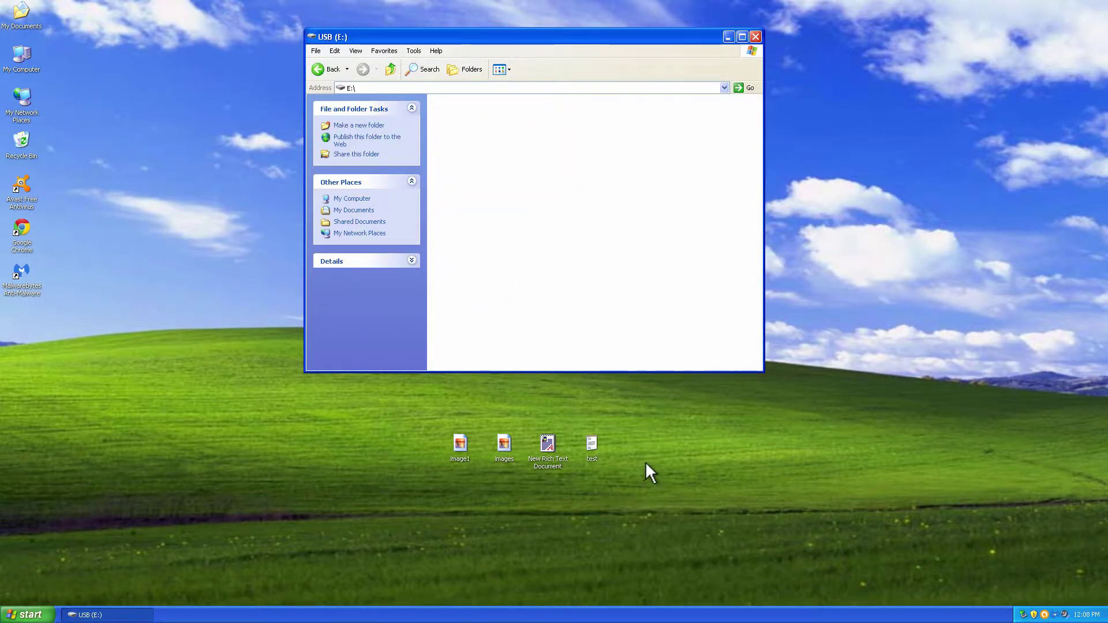
pyautogui.moveTo(645, 462); pyautogui.dragTo(437, 425)
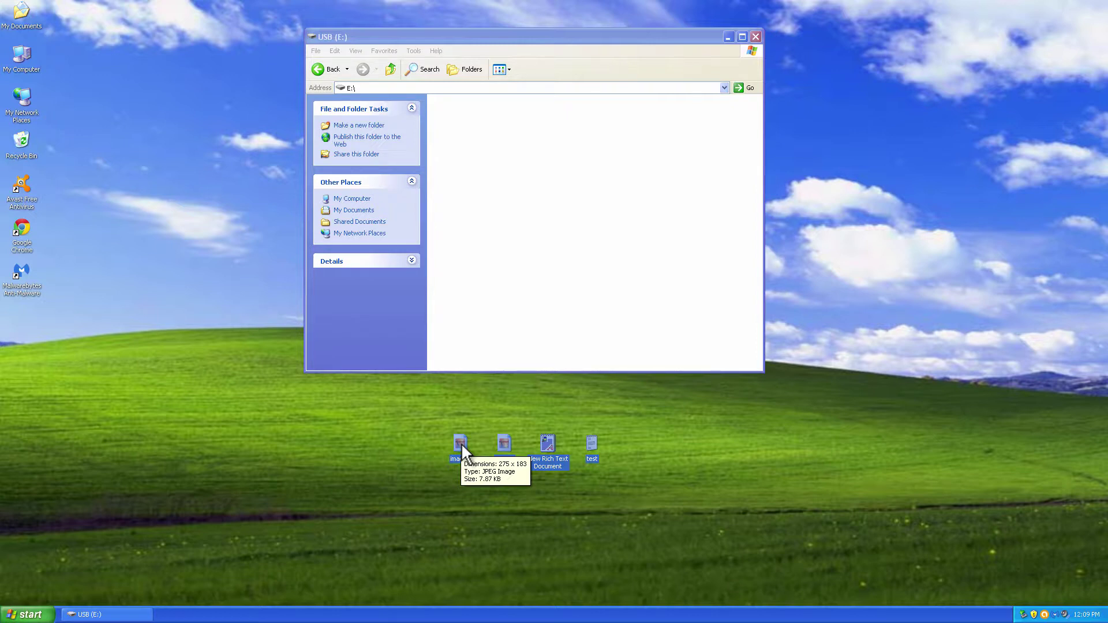
pyautogui.moveTo(462, 442); pyautogui.dragTo(505, 153)
pyautogui.click(517, 161)
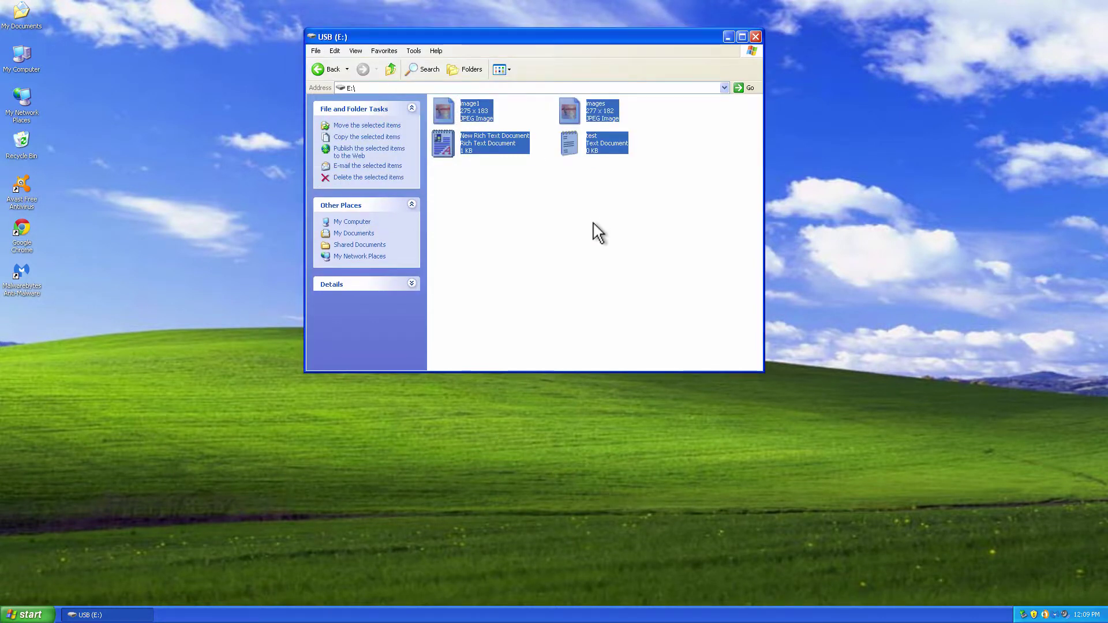
# Create desktop shortcuts to the four files on the USB (E:) drive and close the drive window
pyautogui.click(663, 232)
pyautogui.moveTo(658, 203); pyautogui.dragTo(461, 445)
pyautogui.click(481, 470)
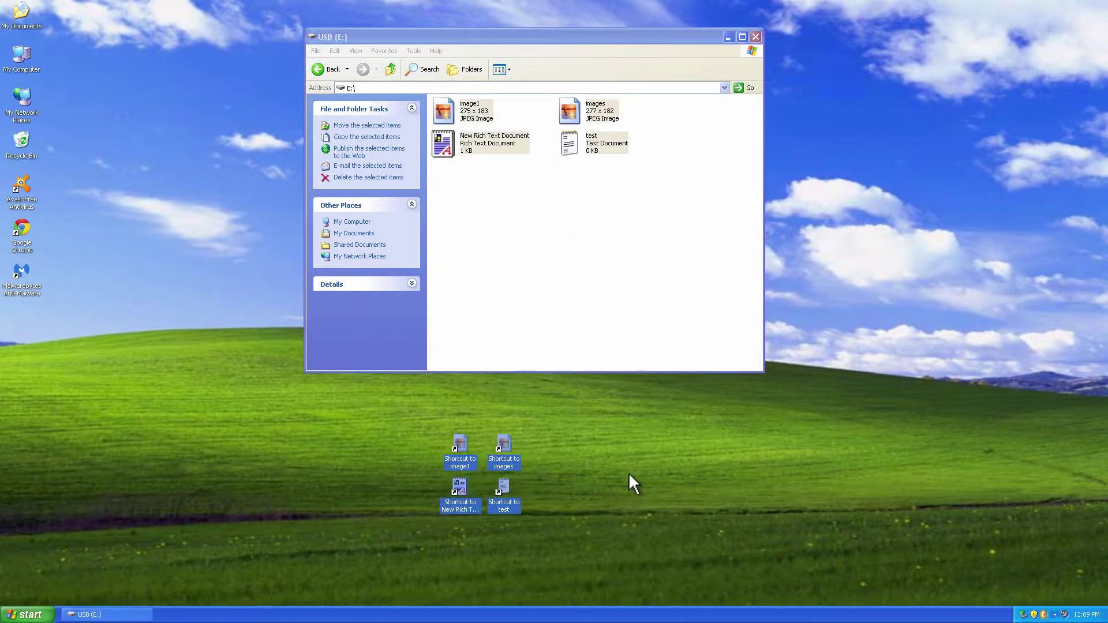
pyautogui.click(629, 475)
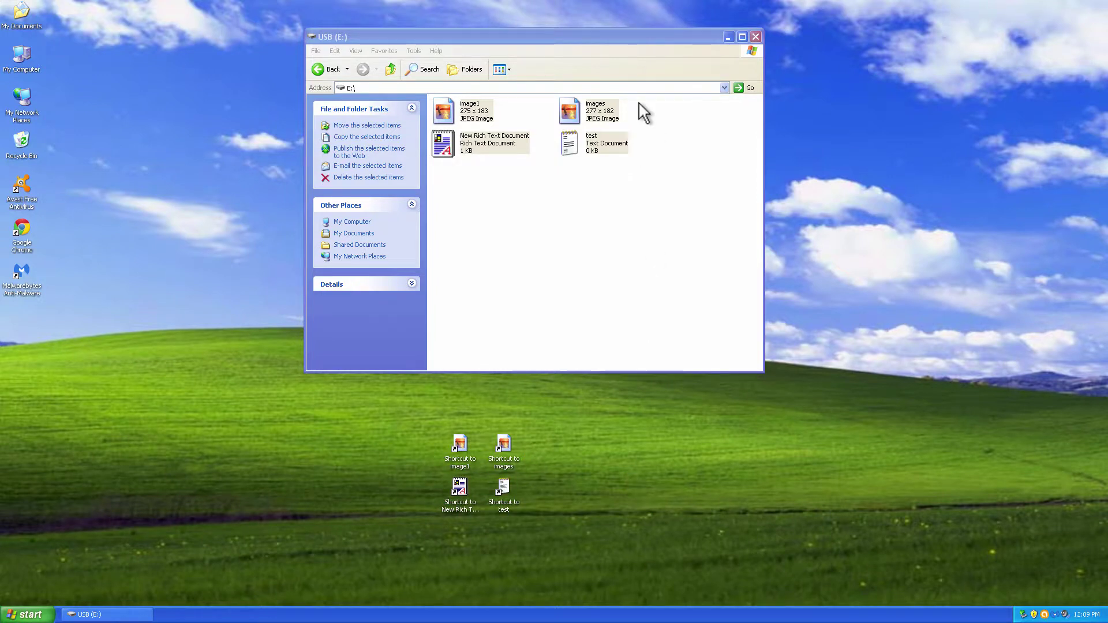
pyautogui.doubleClick(309, 36)
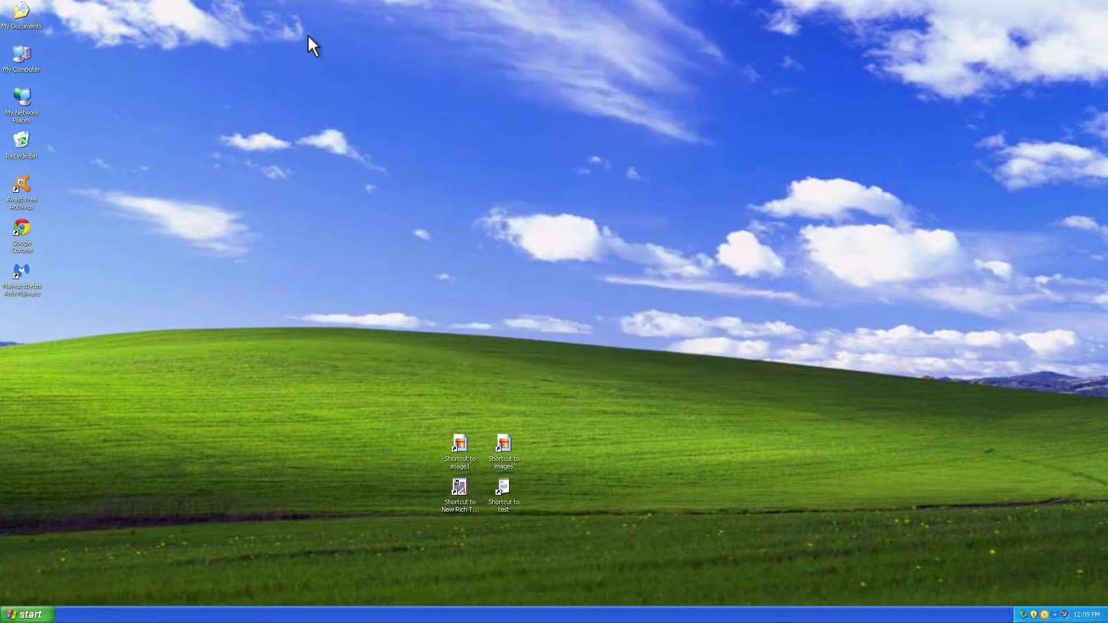
pyautogui.doubleClick(504, 488)
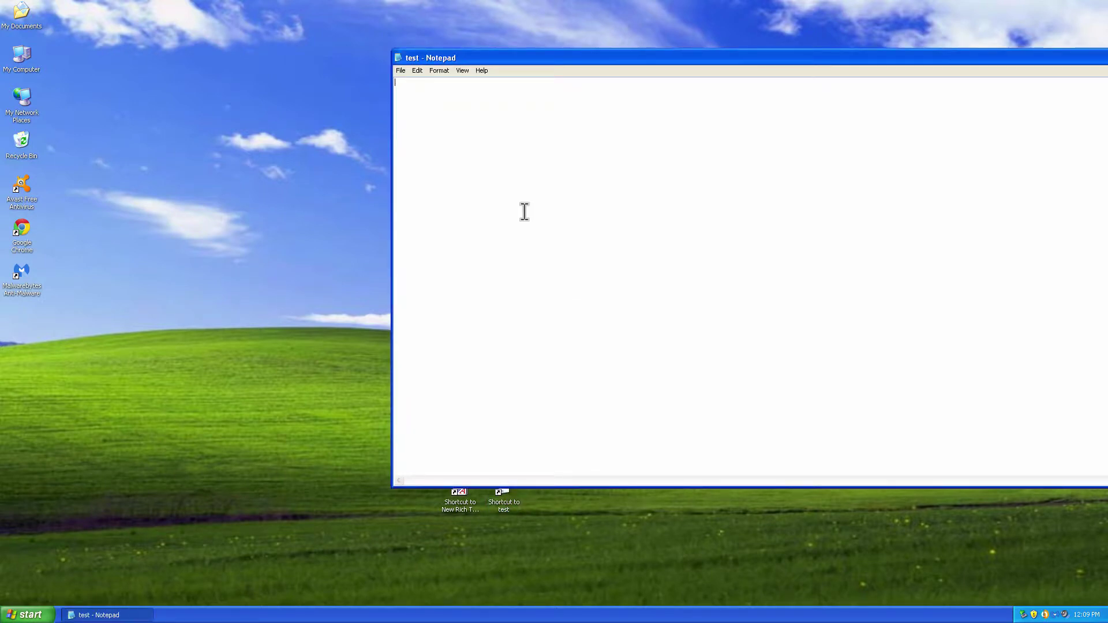
pyautogui.write('324523452352453456')
pyautogui.click(402, 68)
pyautogui.click(417, 102)
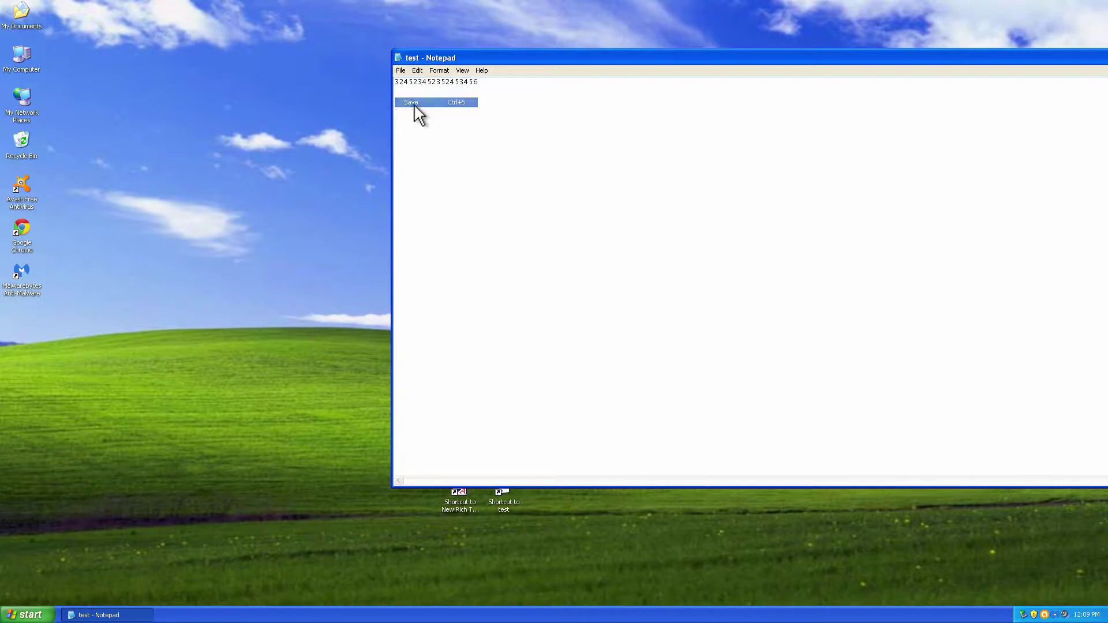
pyautogui.doubleClick(397, 57)
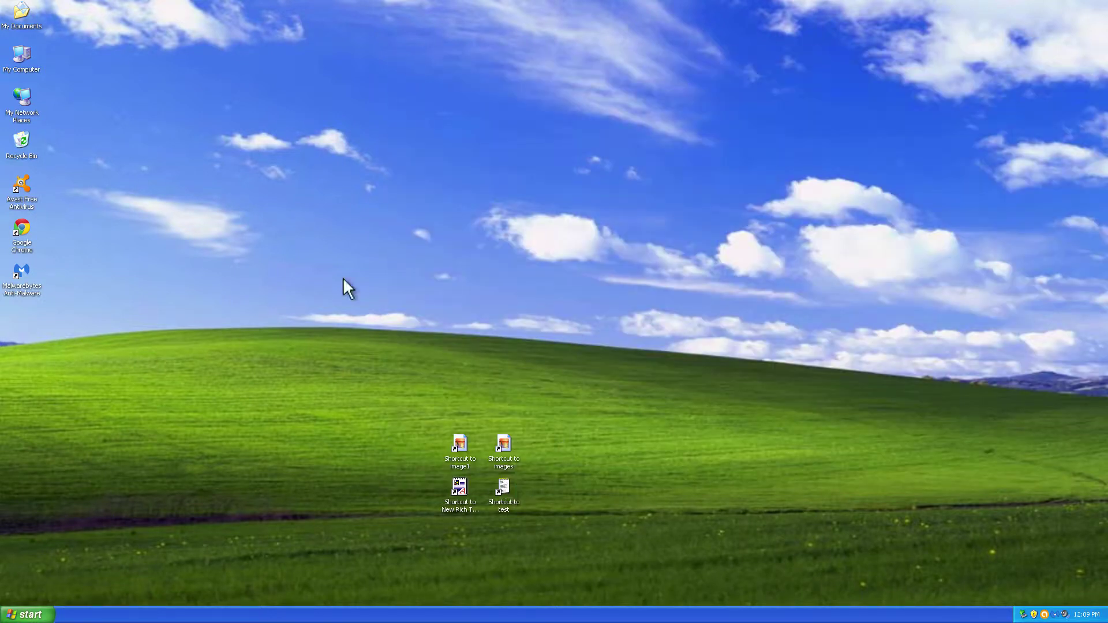
# Open the test file directly from the USB (E:) drive to check its saved text, and close both windows
pyautogui.doubleClick(21, 54)
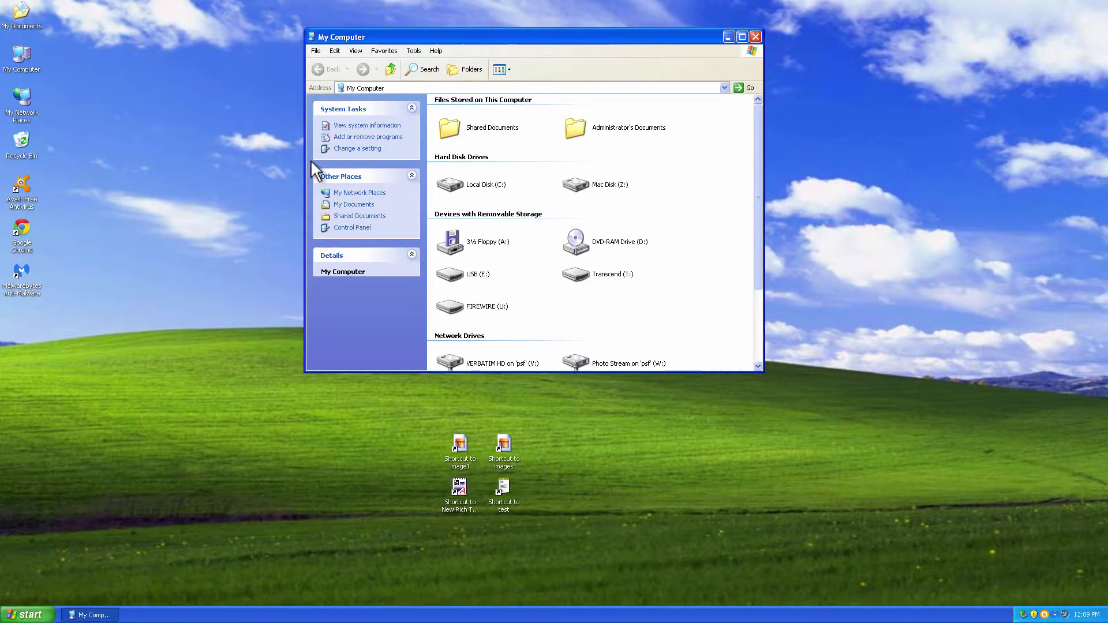
pyautogui.doubleClick(446, 275)
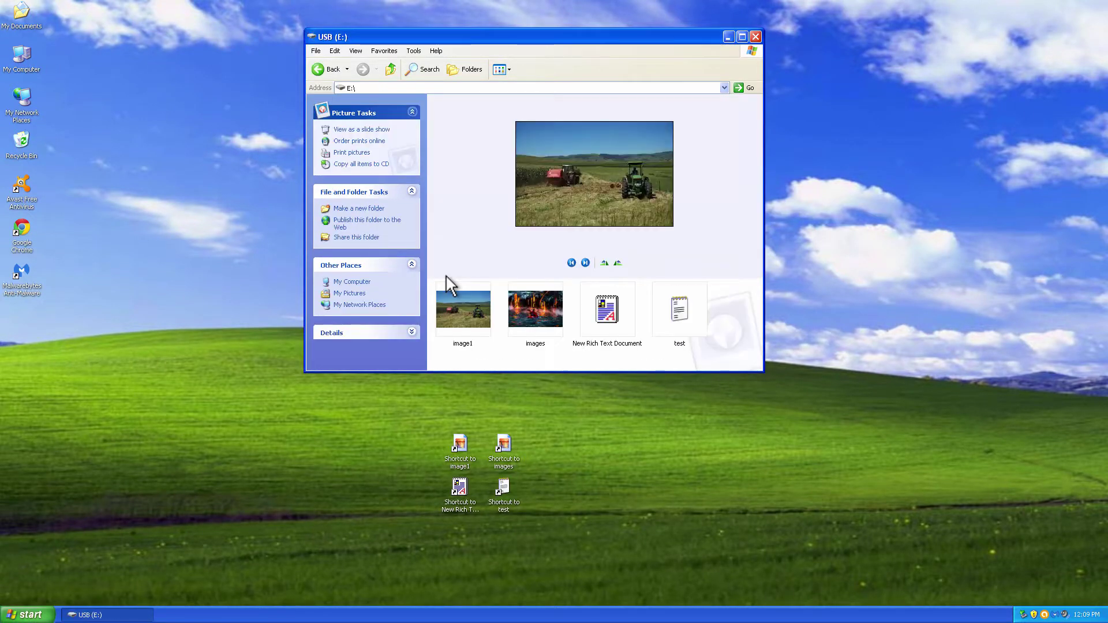
pyautogui.doubleClick(691, 313)
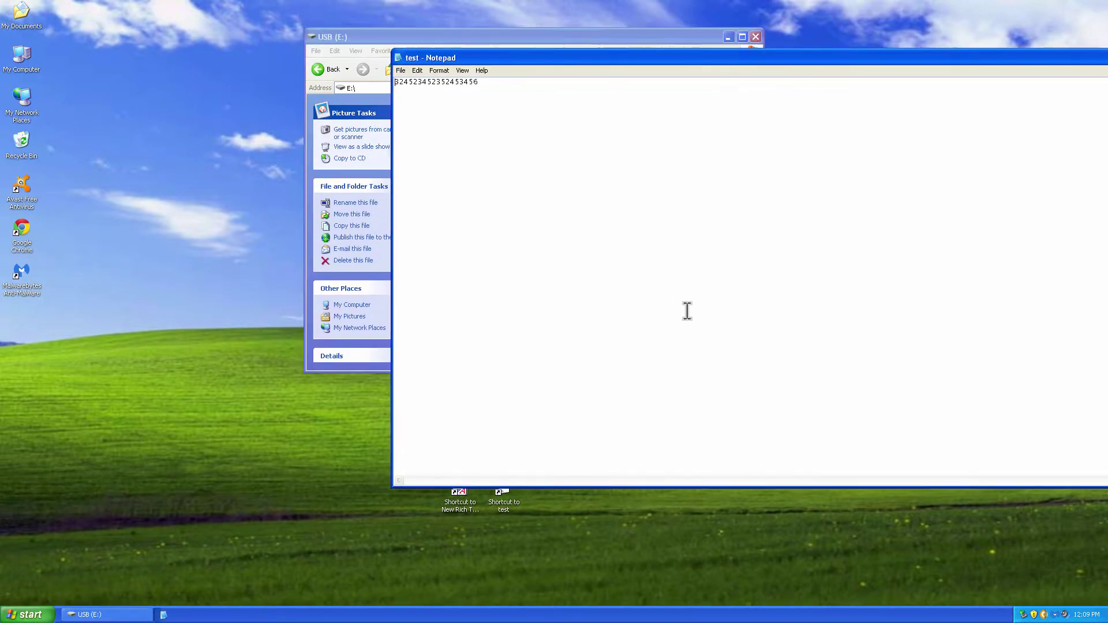
pyautogui.doubleClick(396, 56)
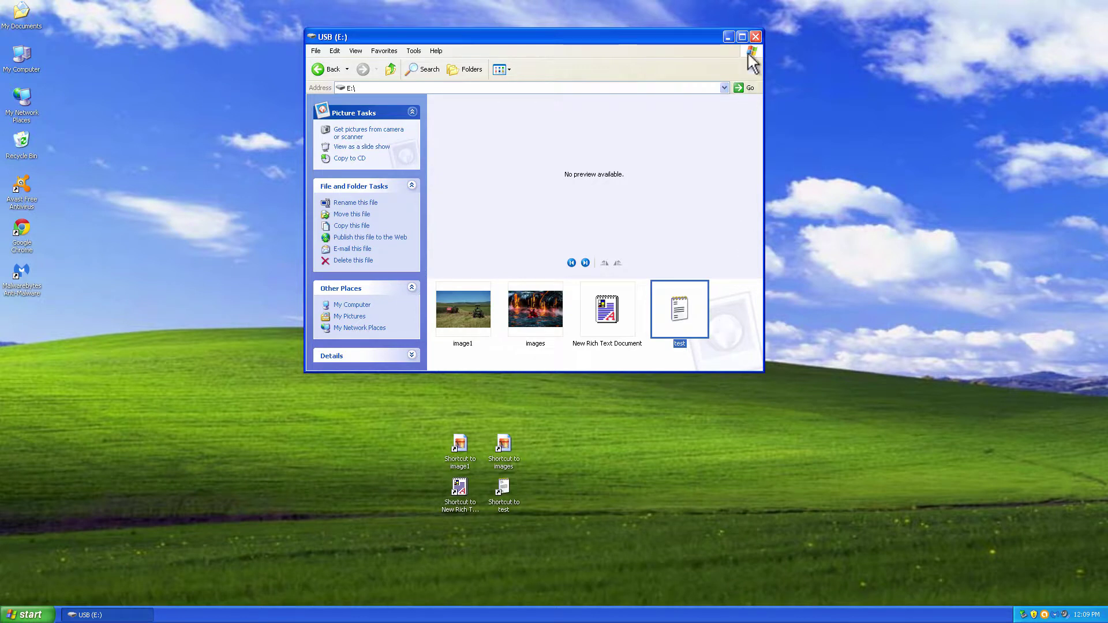
pyautogui.click(756, 33)
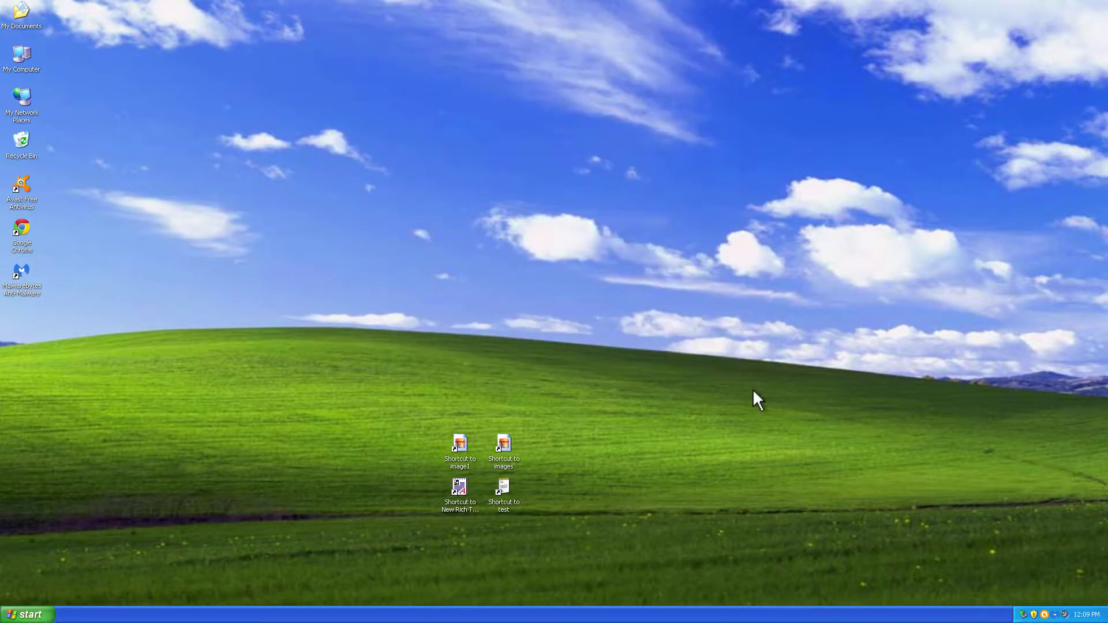
# Safely remove the USB drive by stopping the Corsair Flash Voyager USB Device, and close the hardware removal dialog
pyautogui.rightClick(1023, 615)
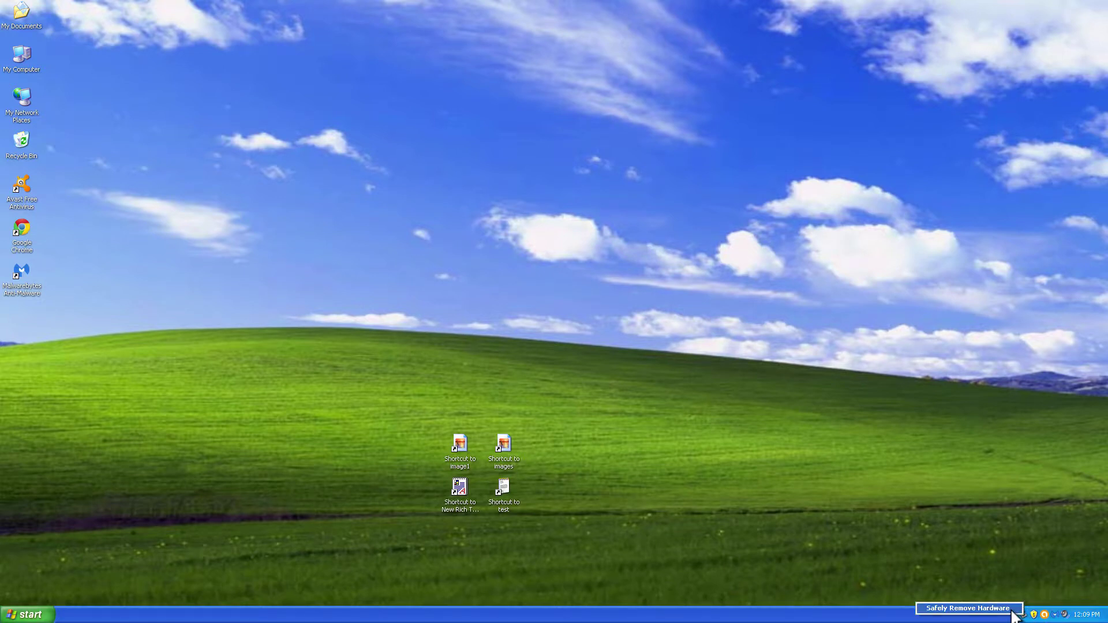
pyautogui.click(1012, 610)
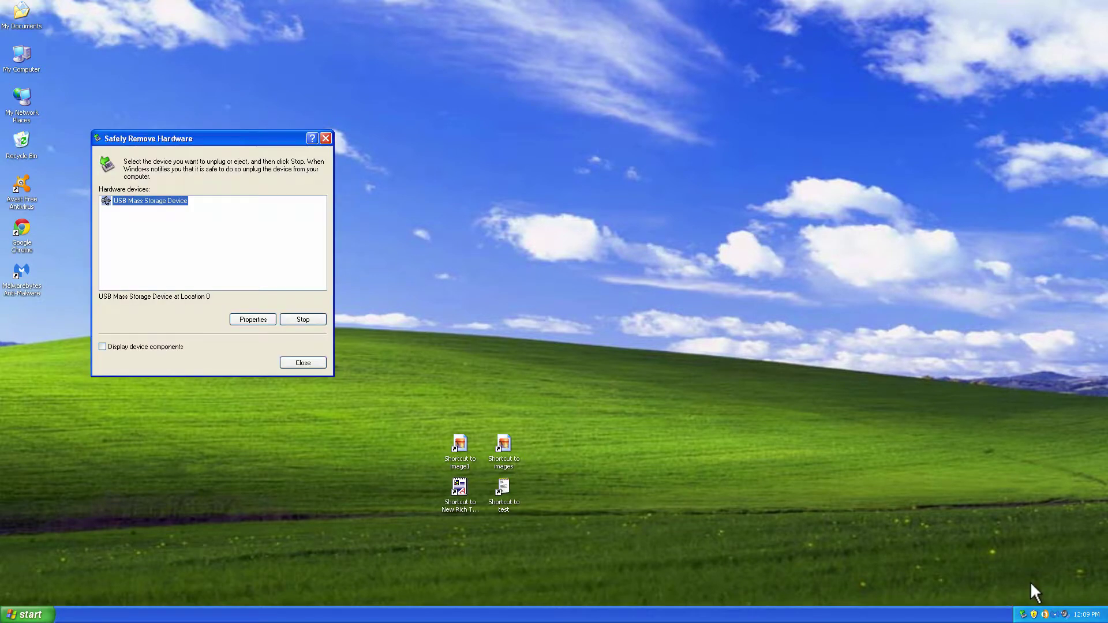
pyautogui.click(302, 318)
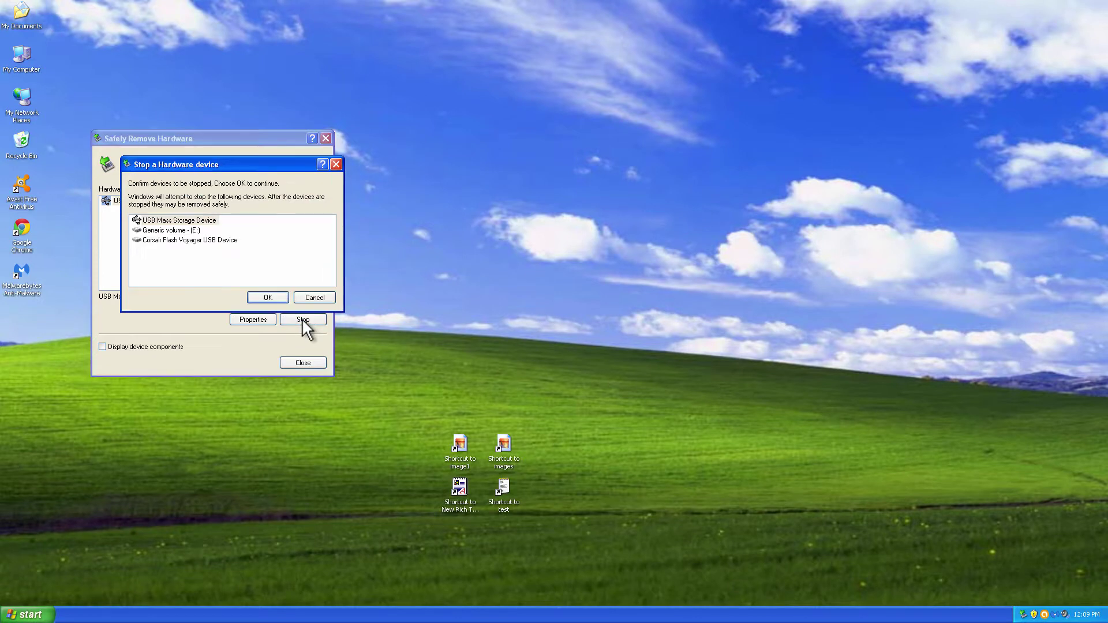
pyautogui.click(174, 240)
pyautogui.click(266, 297)
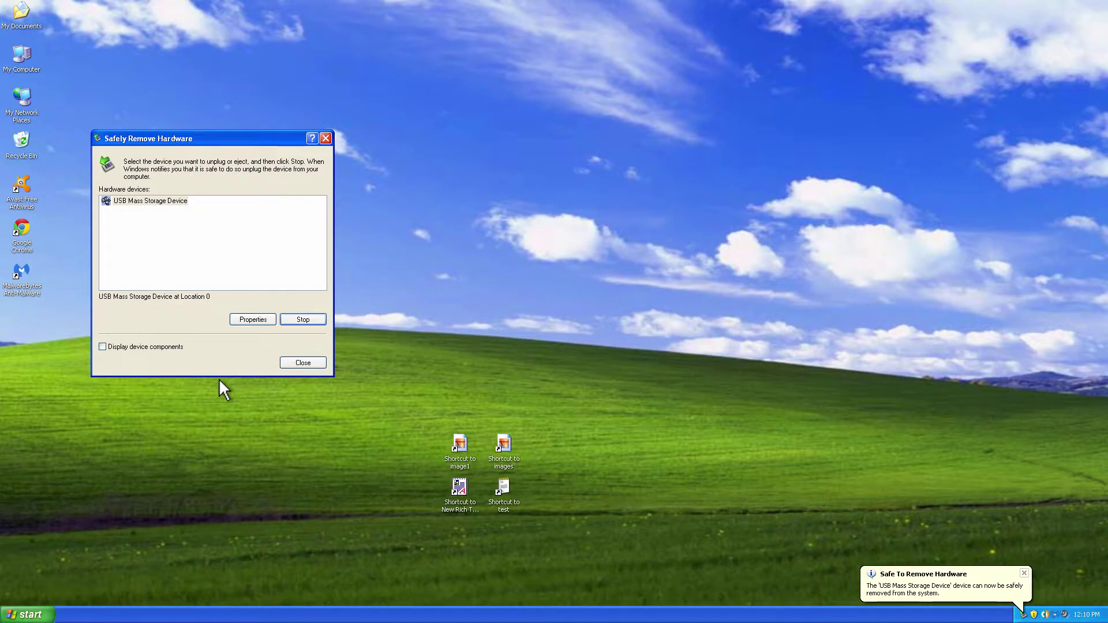
pyautogui.click(293, 363)
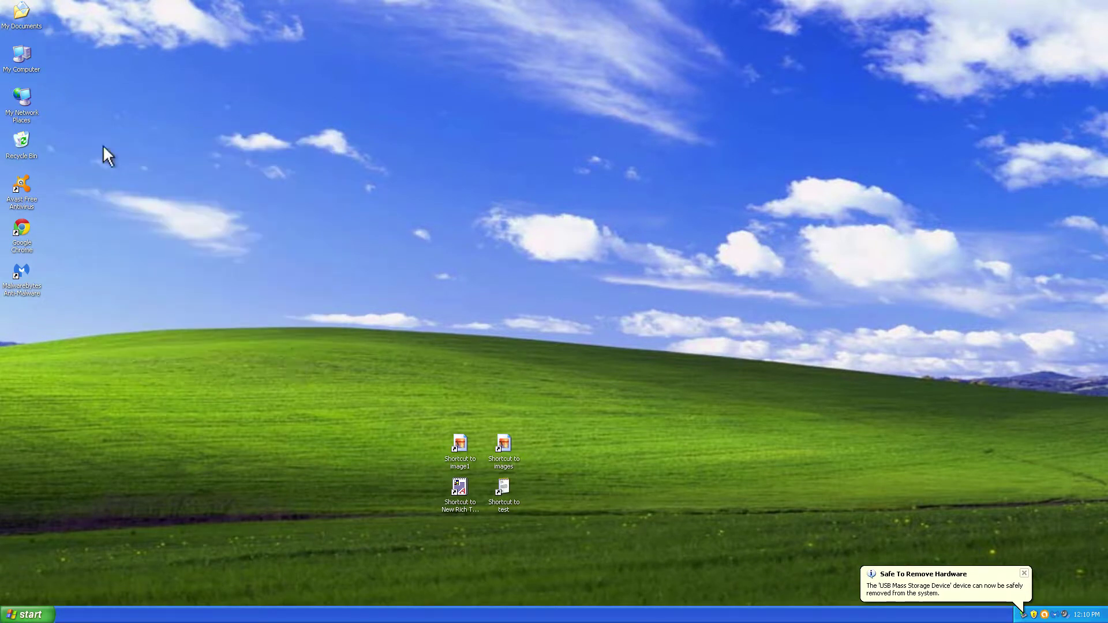
# Check My Computer for the removed USB drive, then try to open the test file through its desktop shortcut
pyautogui.doubleClick(27, 56)
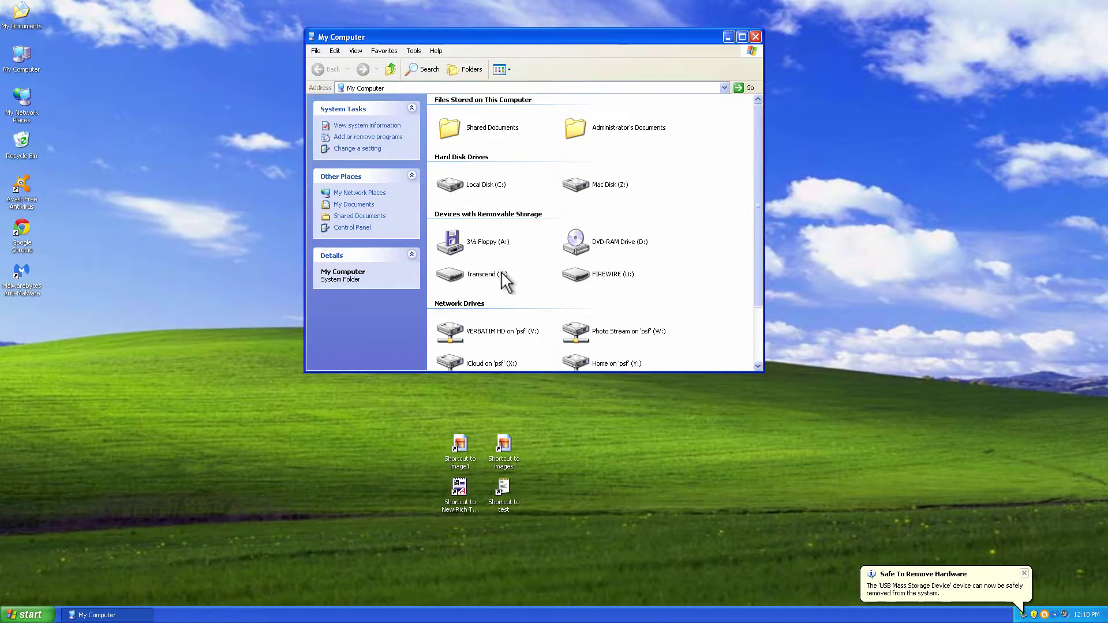
pyautogui.click(755, 37)
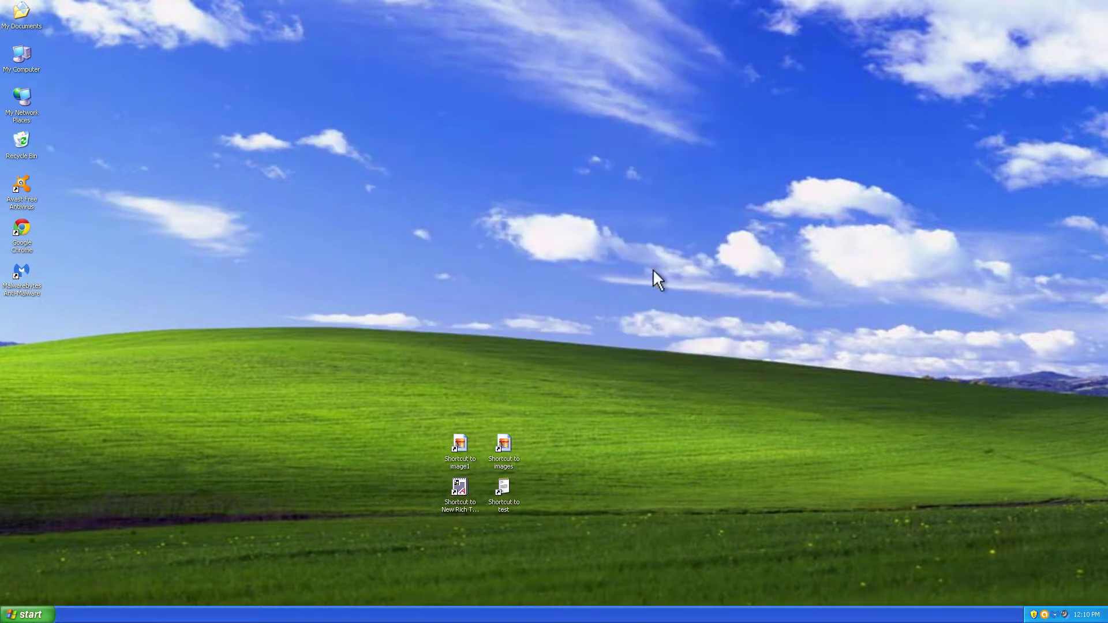
pyautogui.doubleClick(506, 486)
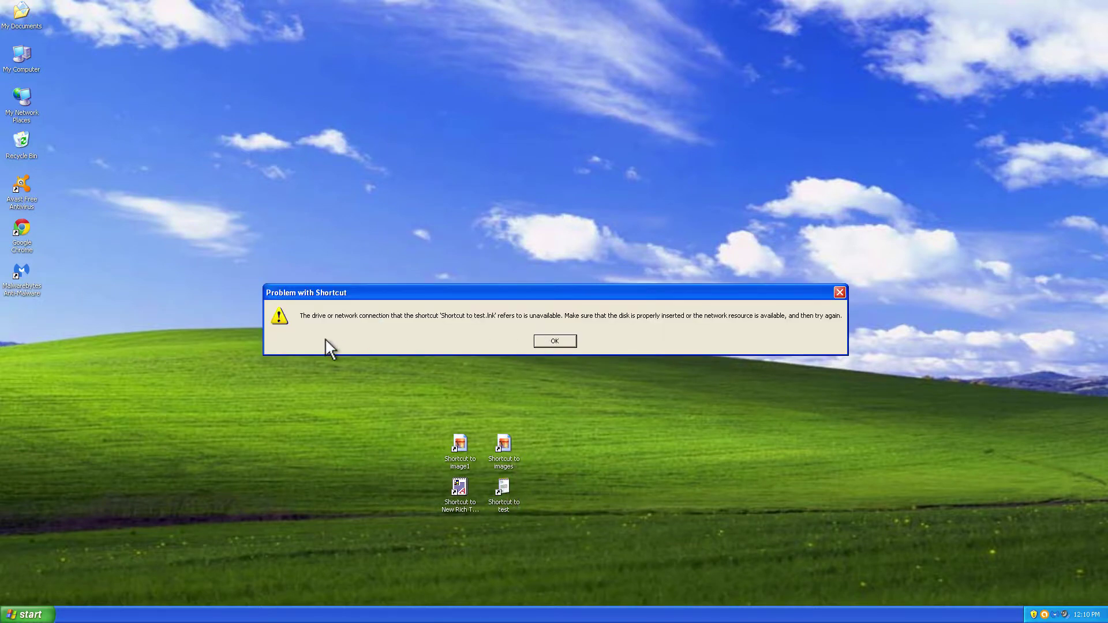
pyautogui.click(554, 341)
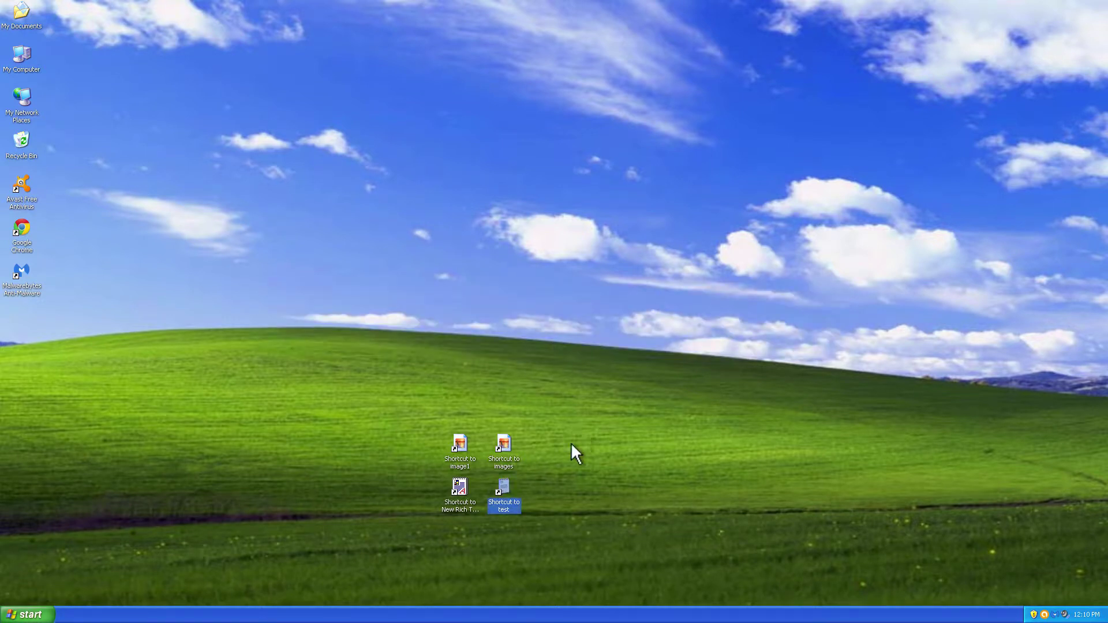
# Move the four shortcuts closer to the desktop's left side and dismiss the USB (E:) AutoPlay dialog without choosing an action
pyautogui.moveTo(410, 402); pyautogui.dragTo(243, 378)
pyautogui.click(271, 430)
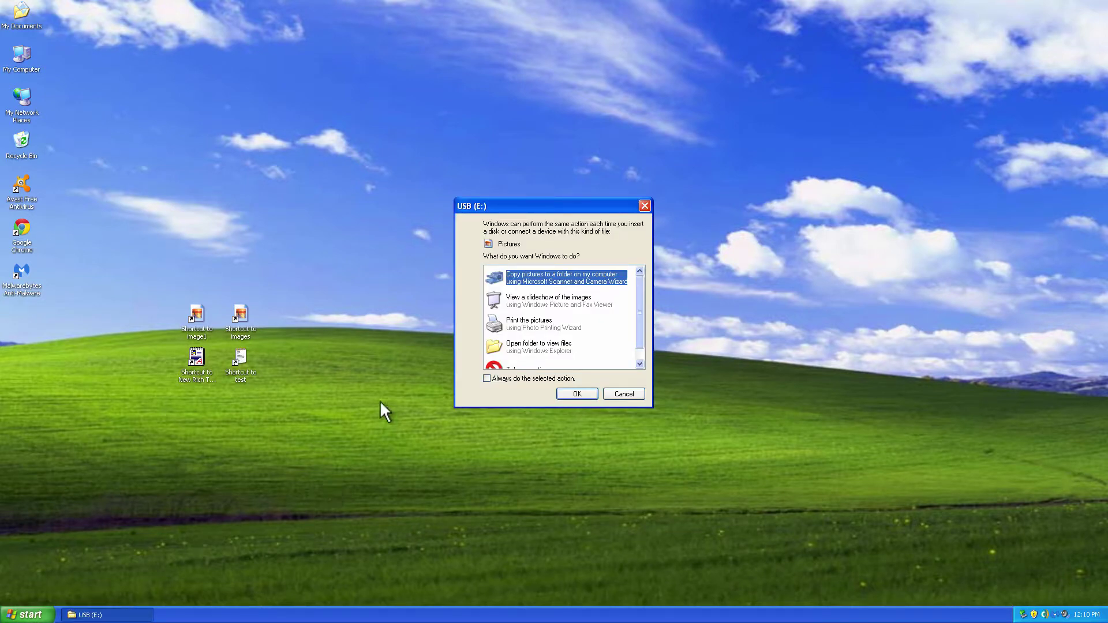
pyautogui.click(624, 393)
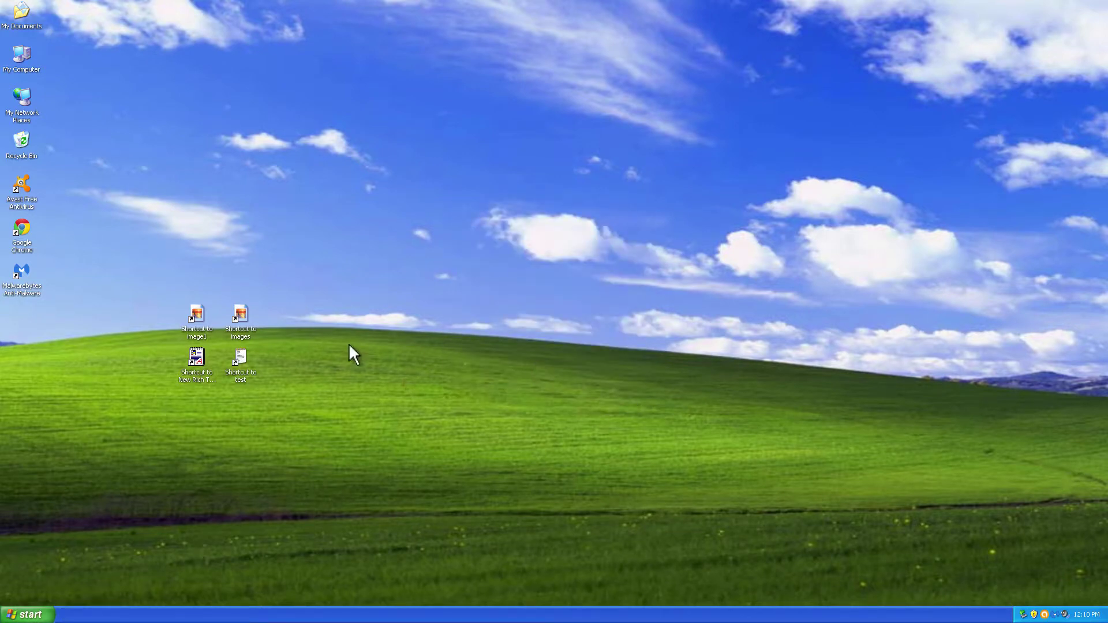
# Open the test file through its desktop shortcut to check that the link works, and close the file
pyautogui.doubleClick(239, 357)
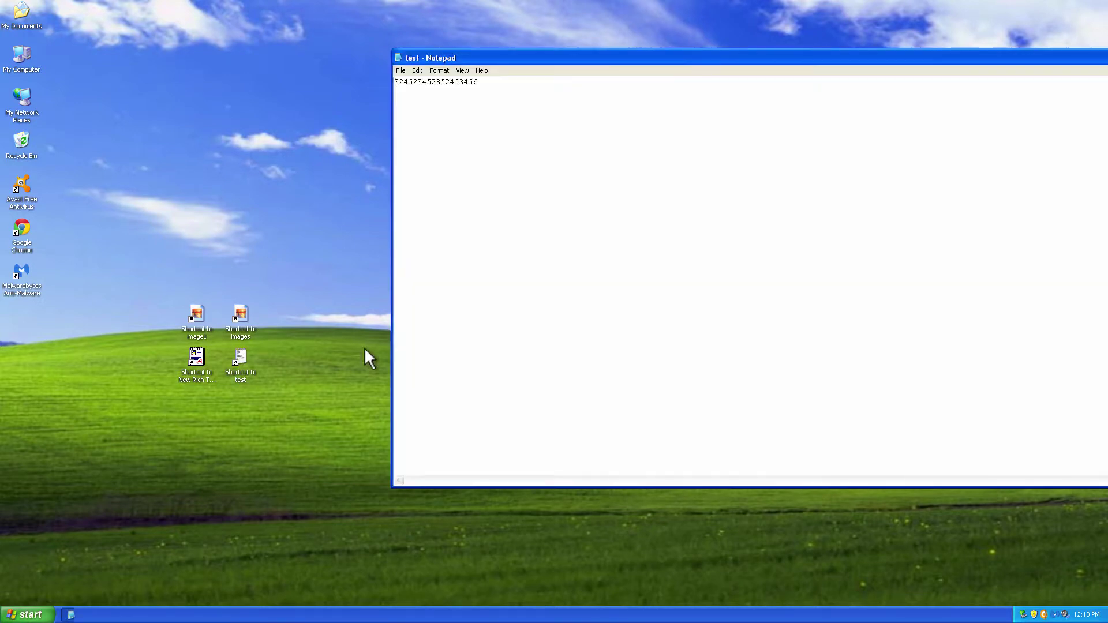
pyautogui.doubleClick(397, 58)
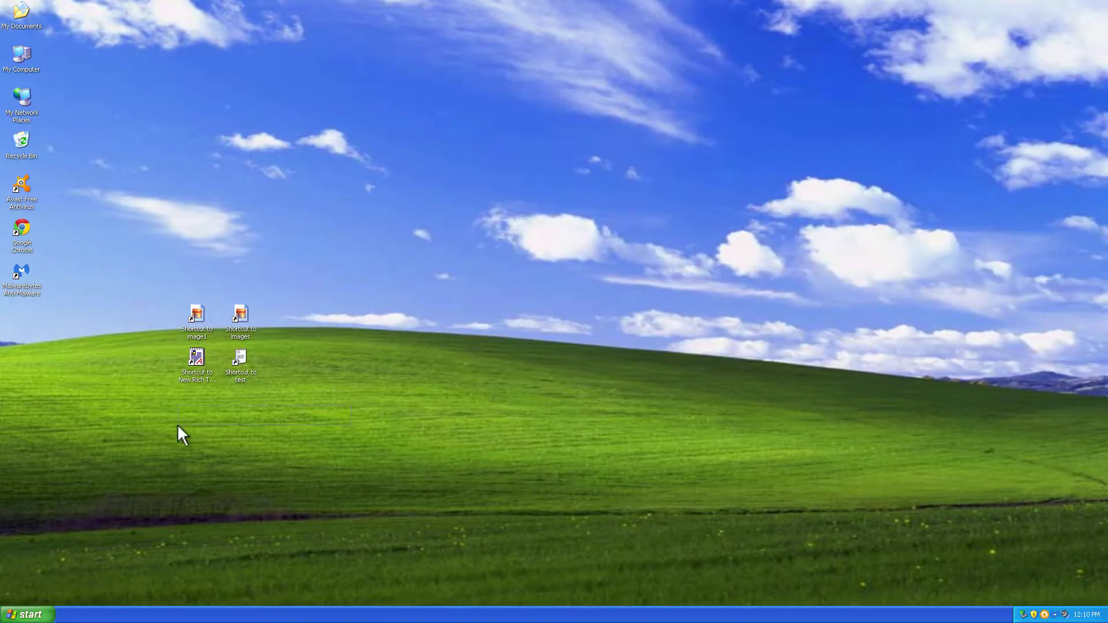
pyautogui.moveTo(178, 425); pyautogui.dragTo(165, 271)
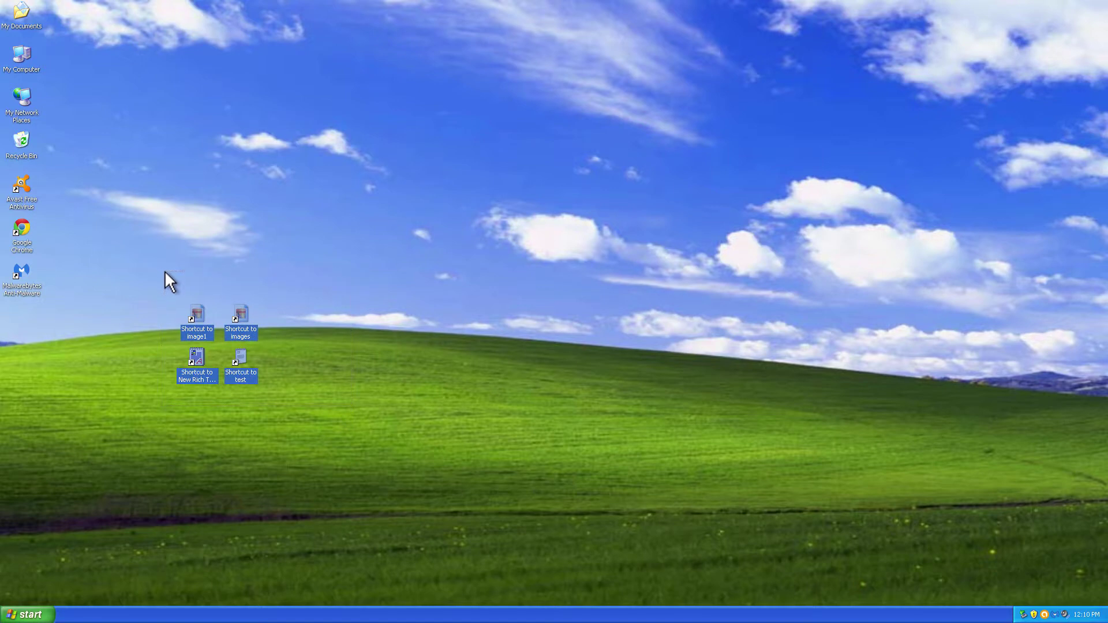
pyautogui.click(393, 277)
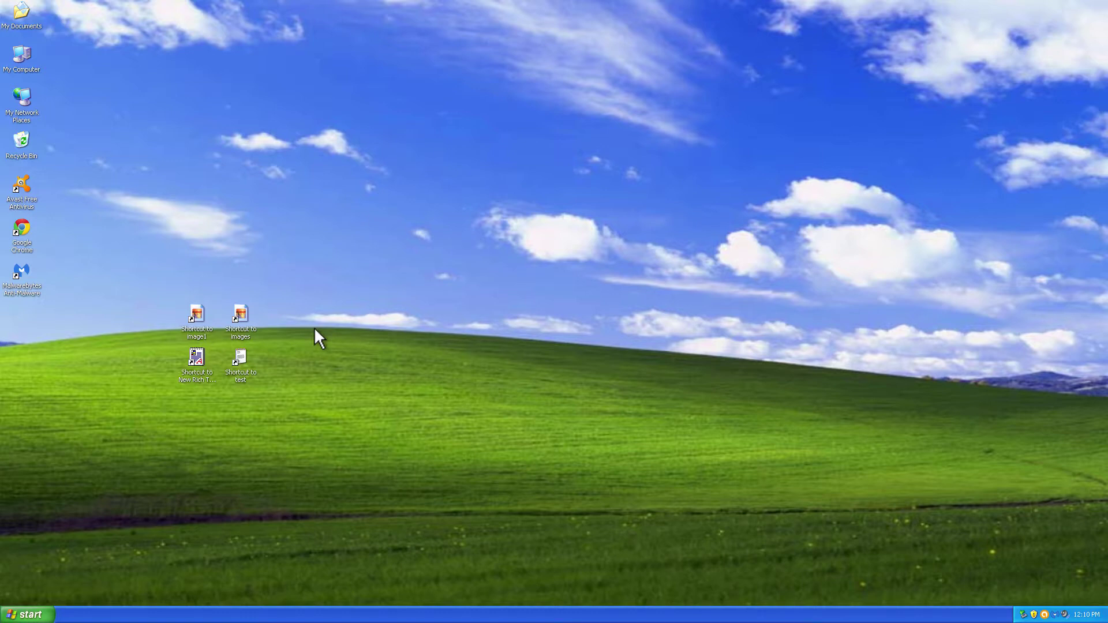
# Open the USB (E:) drive from My Computer and move its four files to the desktop
pyautogui.doubleClick(19, 56)
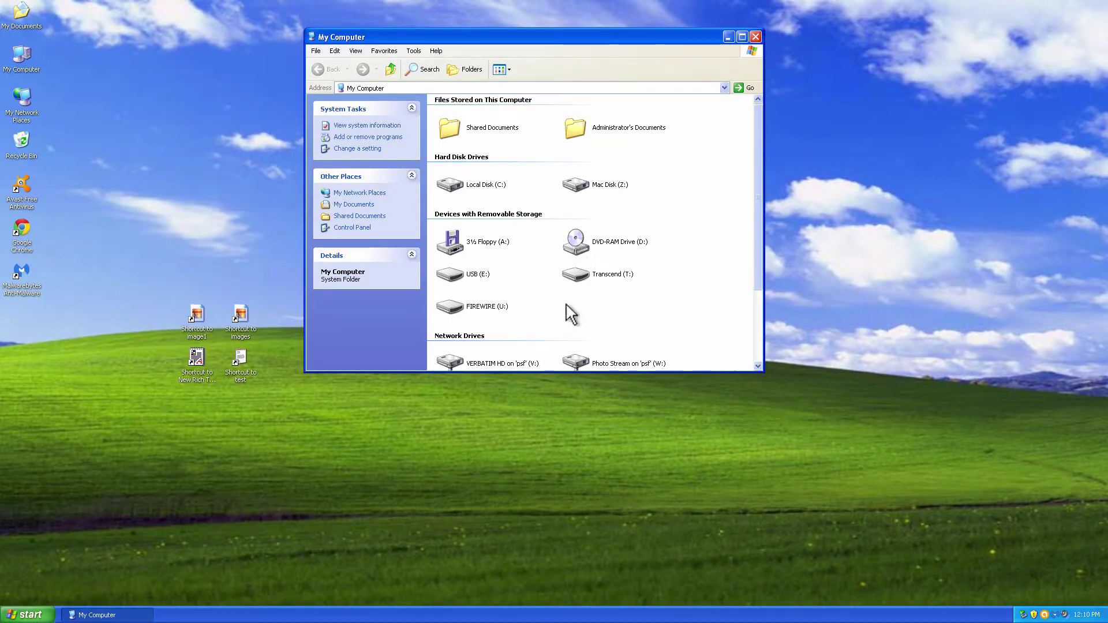
pyautogui.doubleClick(453, 277)
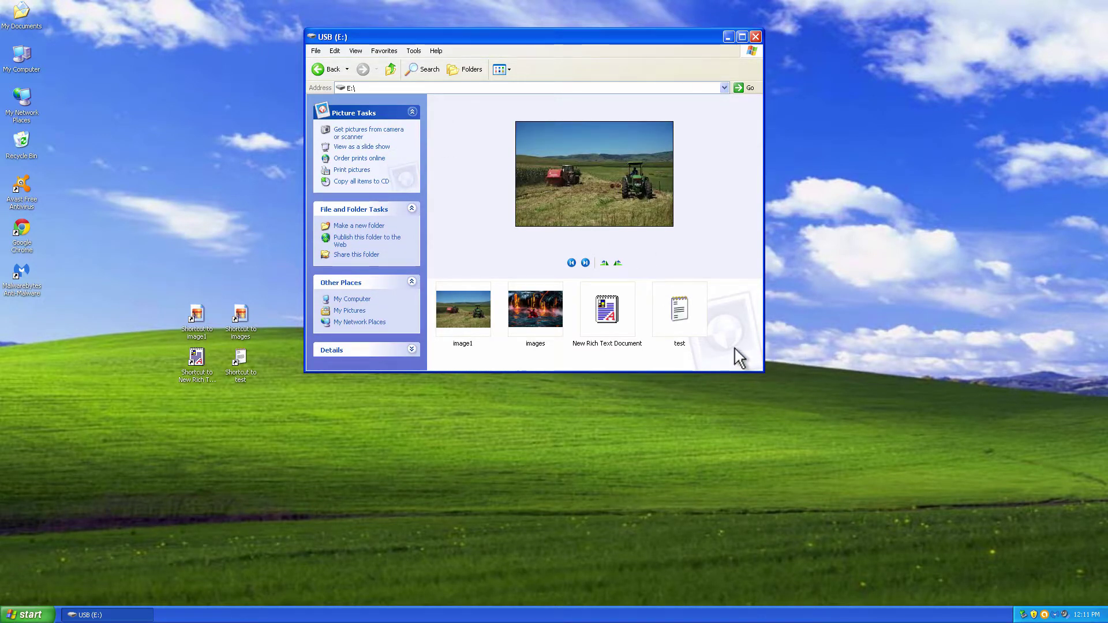
pyautogui.moveTo(732, 353); pyautogui.dragTo(472, 482)
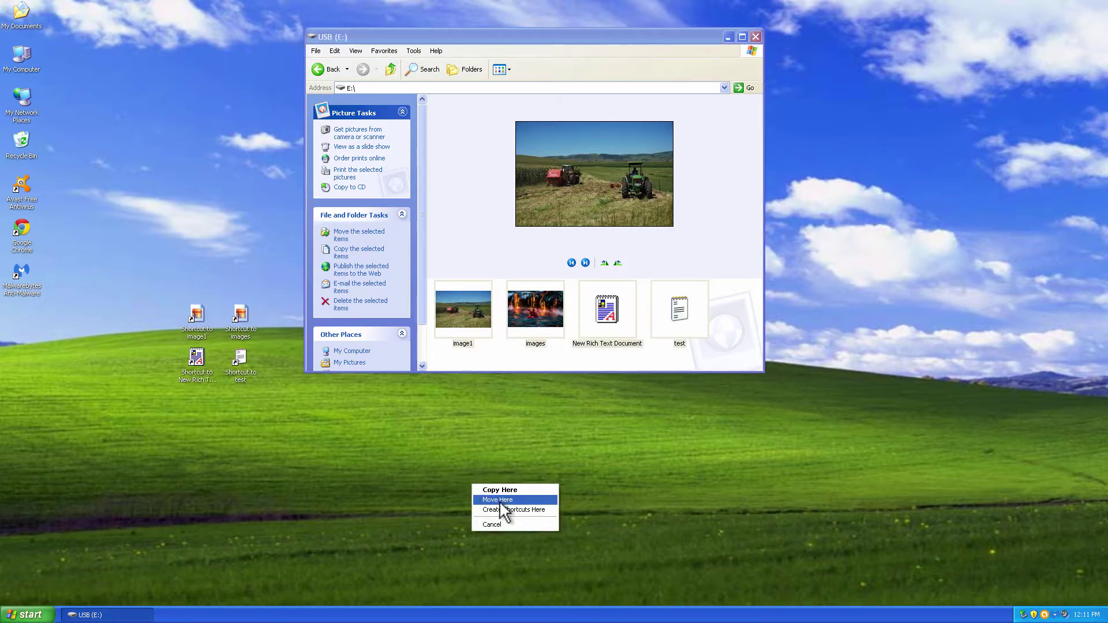
pyautogui.click(500, 501)
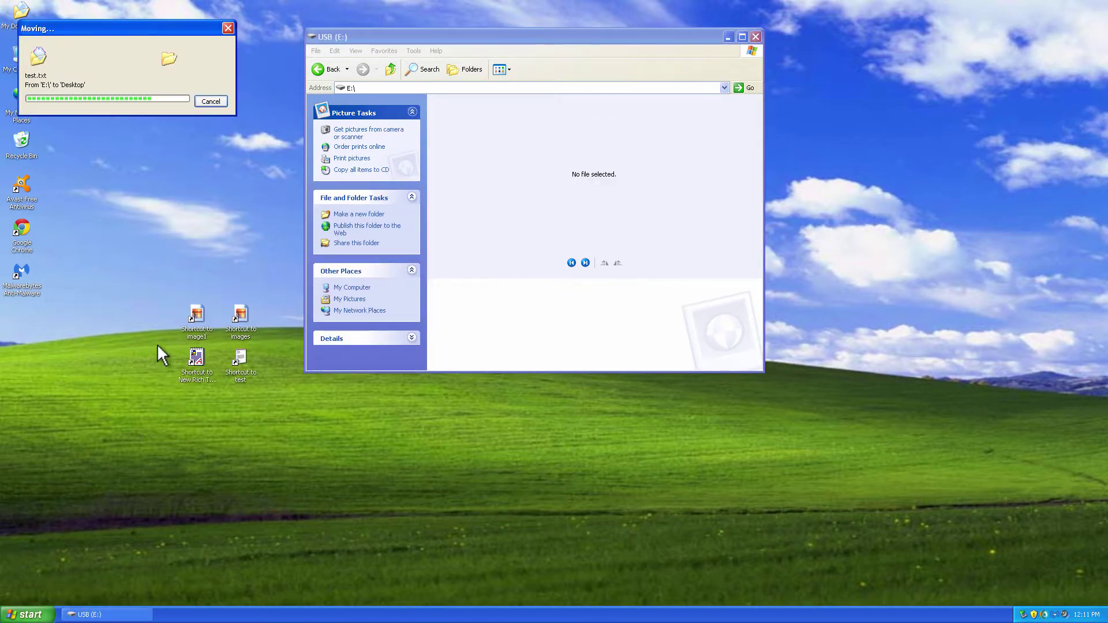
# Delete the four file shortcuts from the desktop
pyautogui.moveTo(157, 290); pyautogui.dragTo(257, 375)
pyautogui.rightClick(244, 365)
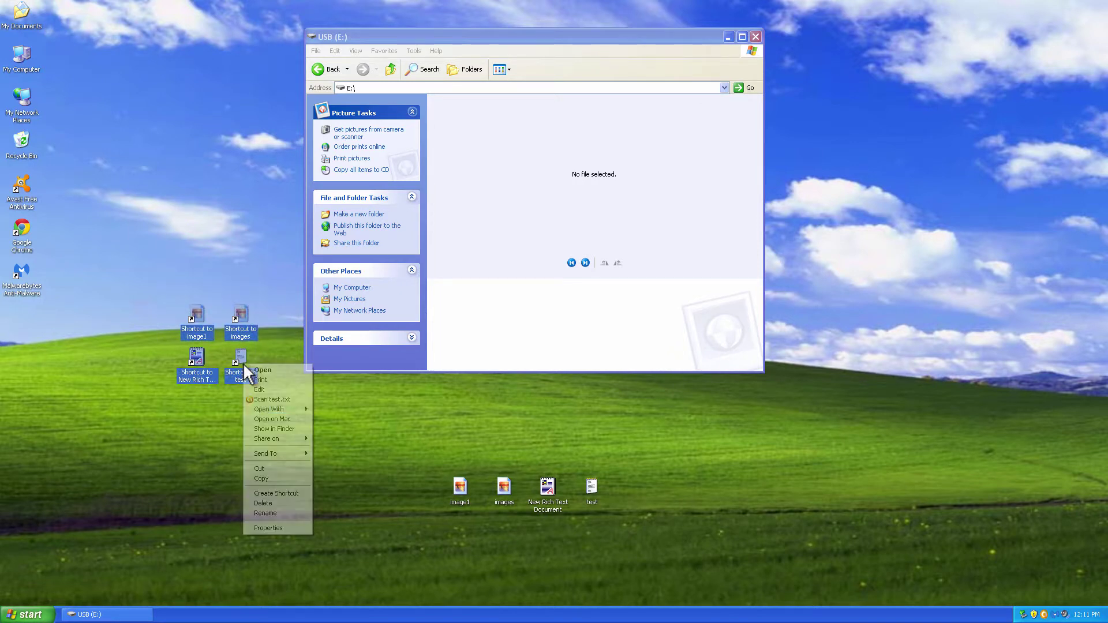
pyautogui.click(293, 504)
pyautogui.click(591, 331)
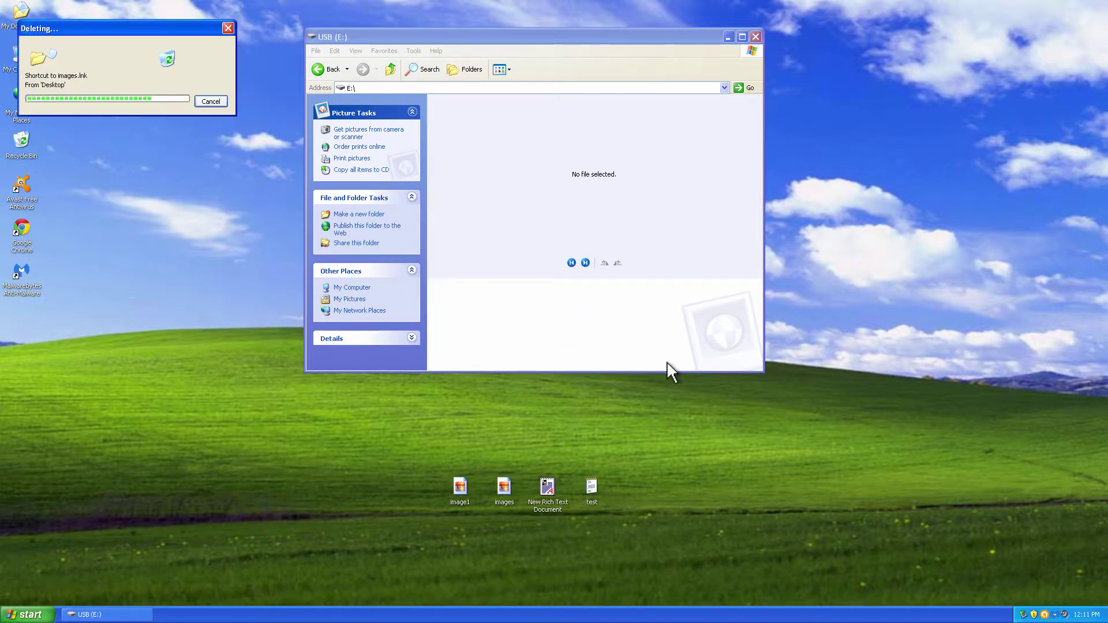
# Reopen the USB (E:) drive, shift its window slightly, and copy the four desktop files onto the drive
pyautogui.click(319, 69)
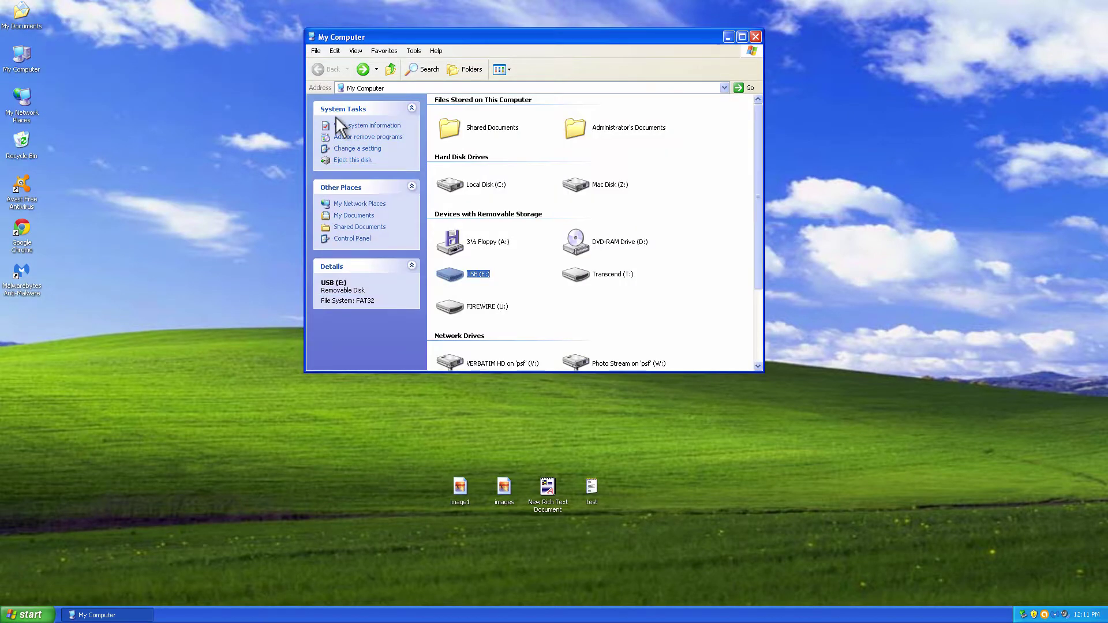
pyautogui.doubleClick(452, 274)
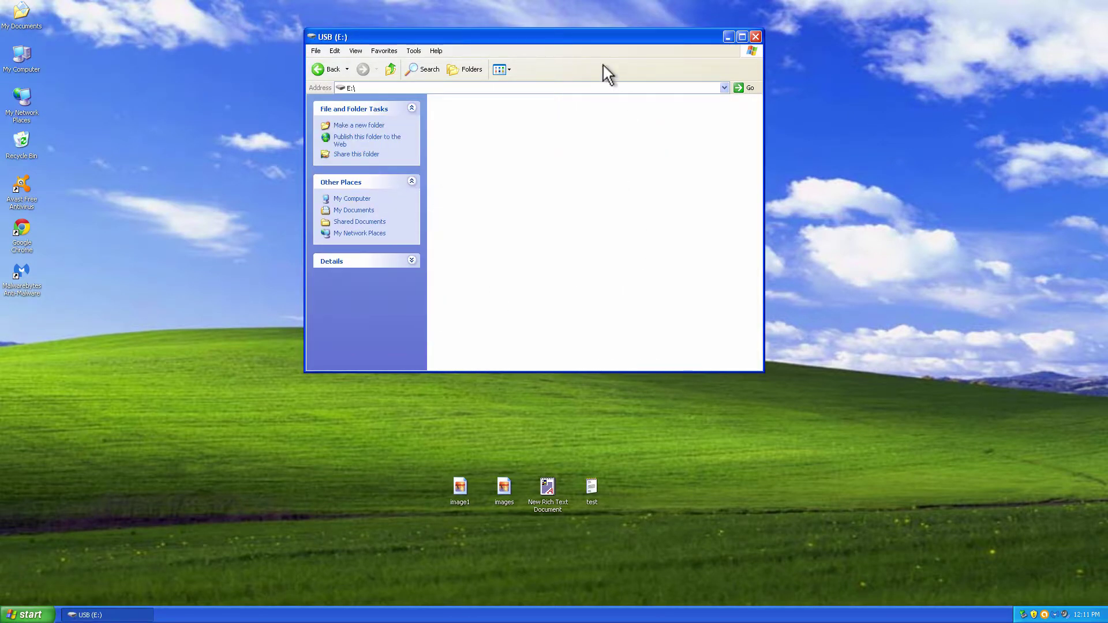
pyautogui.moveTo(592, 36); pyautogui.dragTo(608, 20)
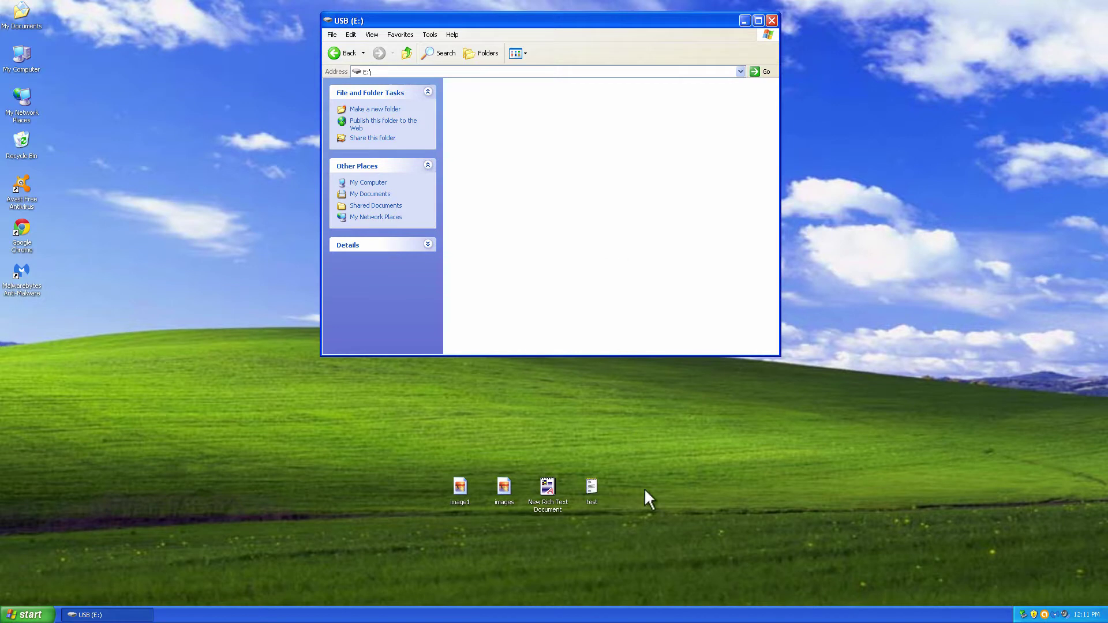
pyautogui.moveTo(631, 518); pyautogui.dragTo(523, 176)
pyautogui.click(533, 184)
pyautogui.click(552, 292)
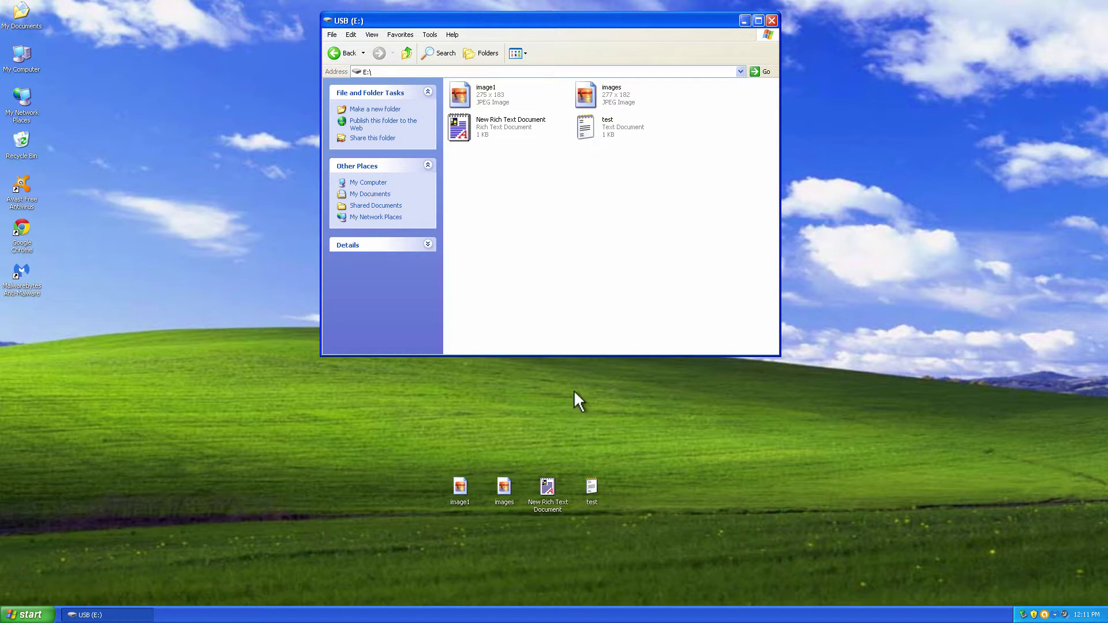
# Open the desktop copy of New Rich Text Document, enter "test 1", and close it with the changes saved
pyautogui.doubleClick(546, 491)
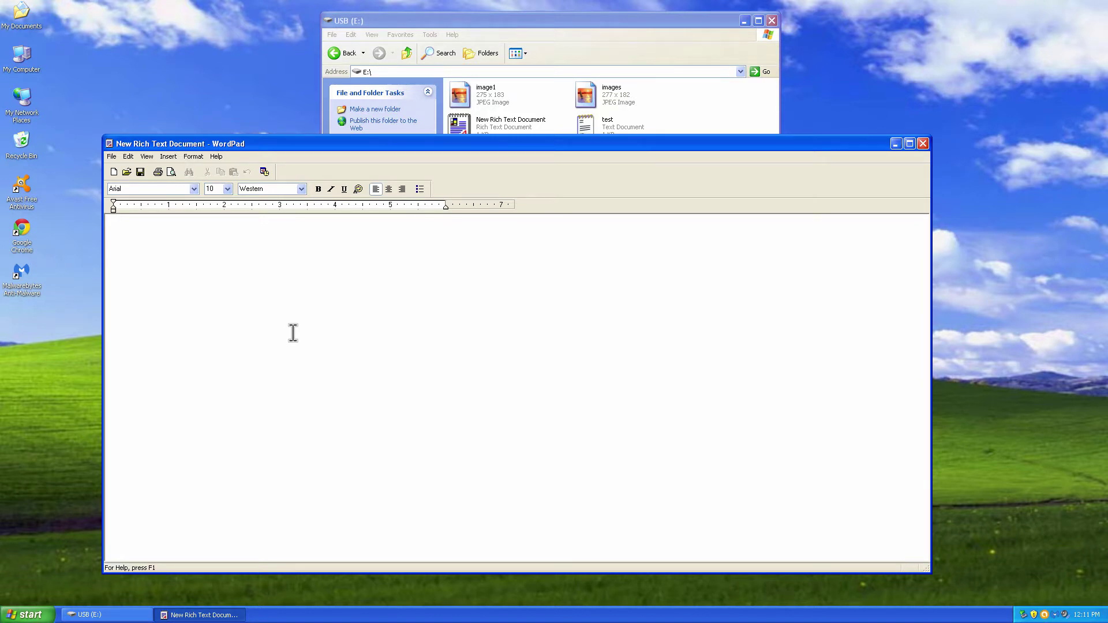
pyautogui.write('test 1')
pyautogui.doubleClick(109, 143)
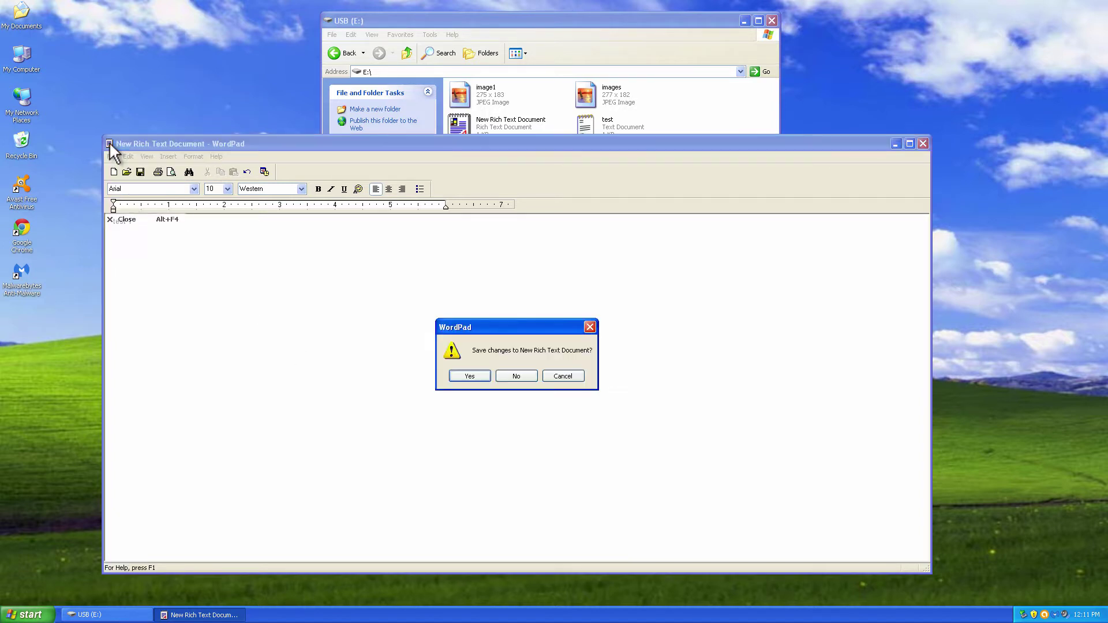
pyautogui.click(473, 375)
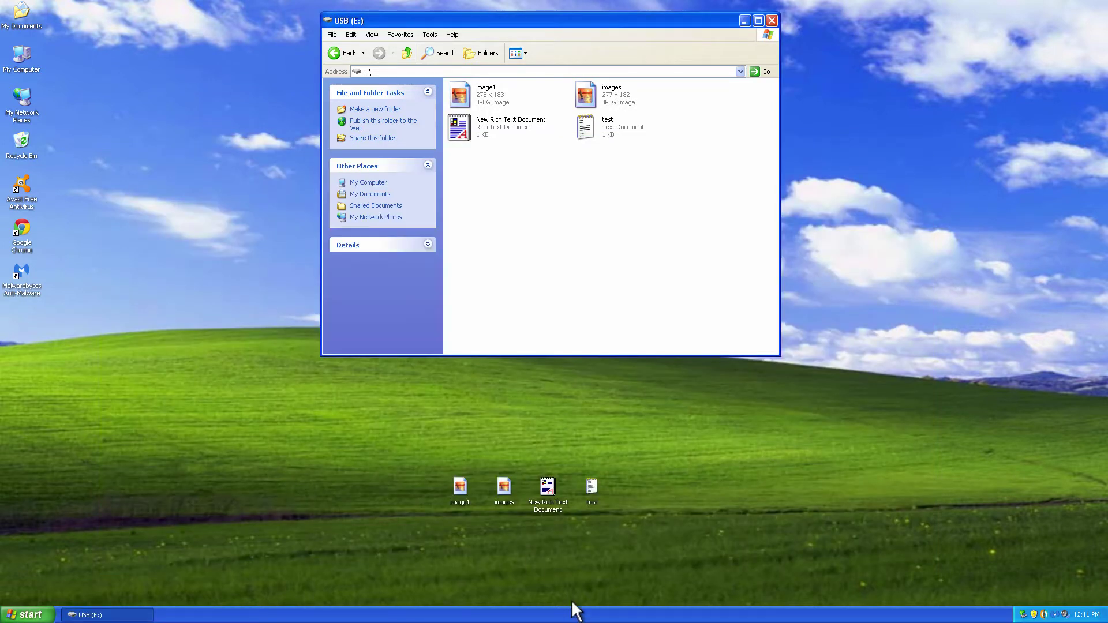
# Open the desktop and USB (E:) copies of New Rich Text Document in turn to compare their contents, closing each one
pyautogui.doubleClick(550, 487)
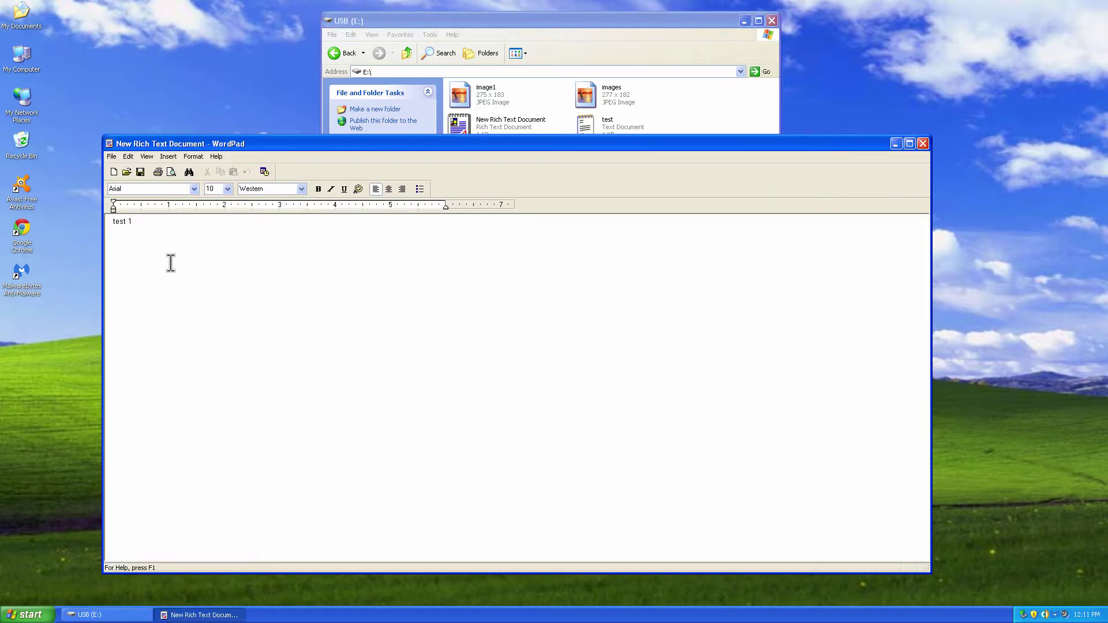
pyautogui.doubleClick(108, 144)
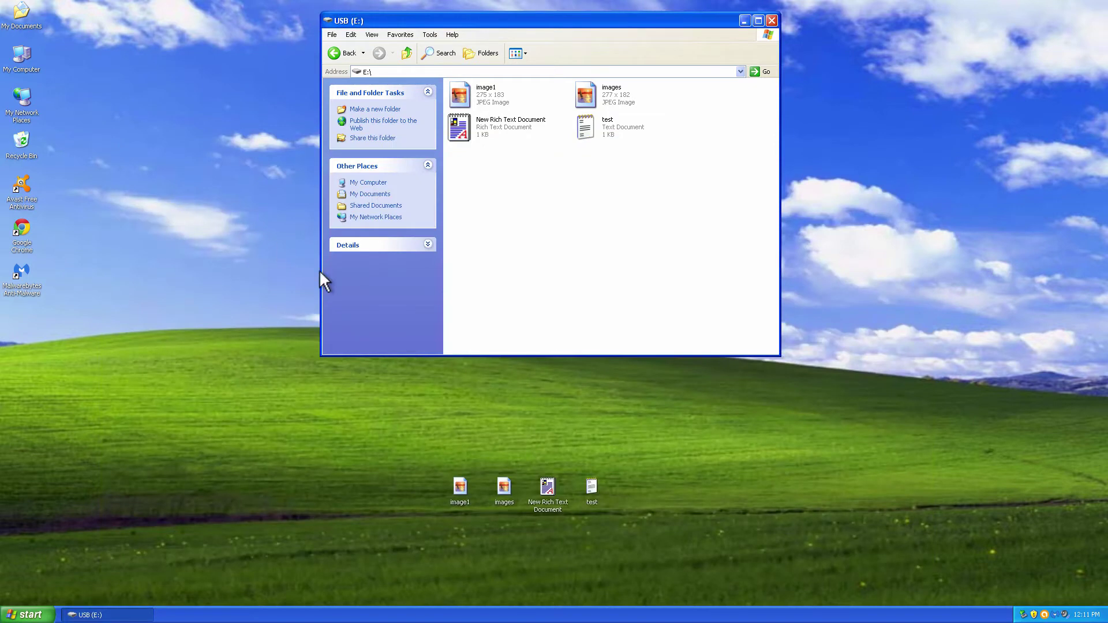
pyautogui.doubleClick(469, 125)
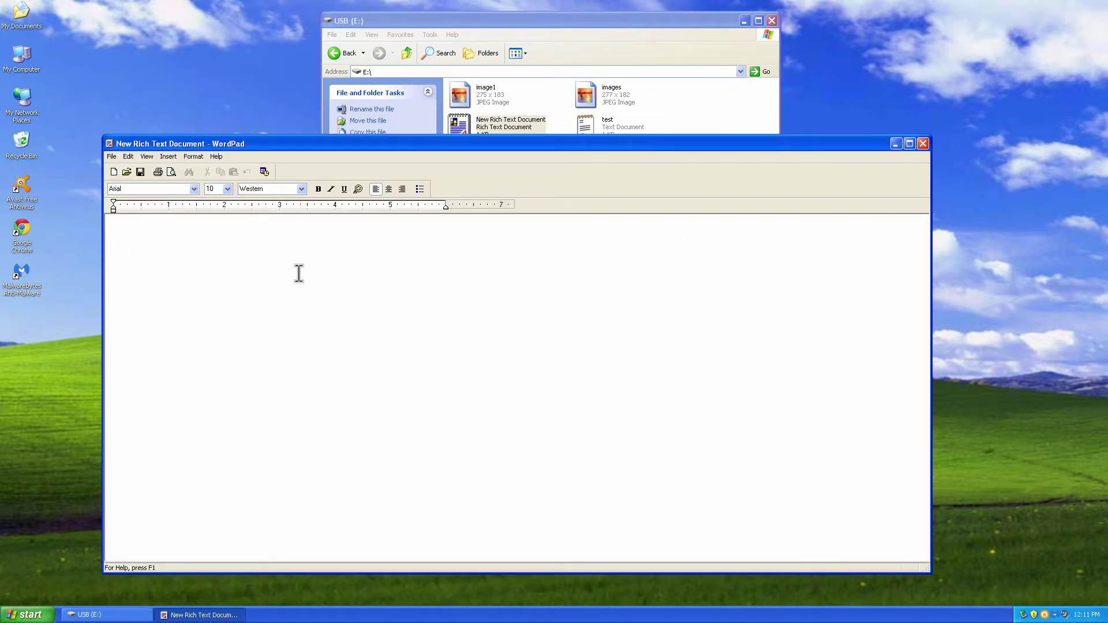
pyautogui.doubleClick(108, 143)
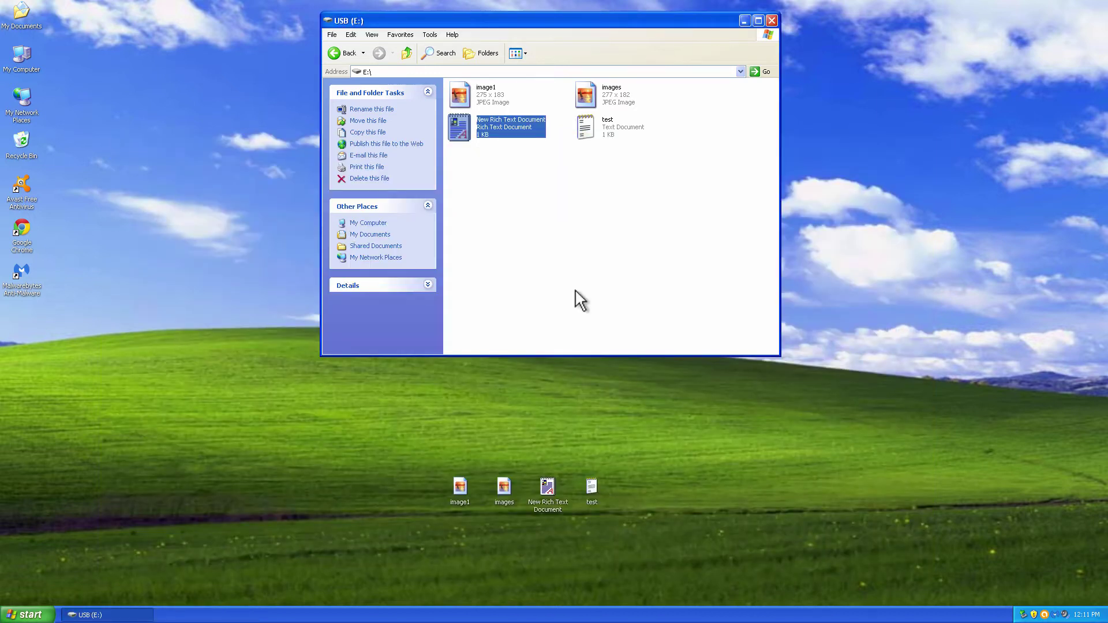
# Try copying the edited New Rich Text Document from the desktop to the USB (E:) drive, declining to replace the existing file
pyautogui.moveTo(548, 488); pyautogui.dragTo(529, 301)
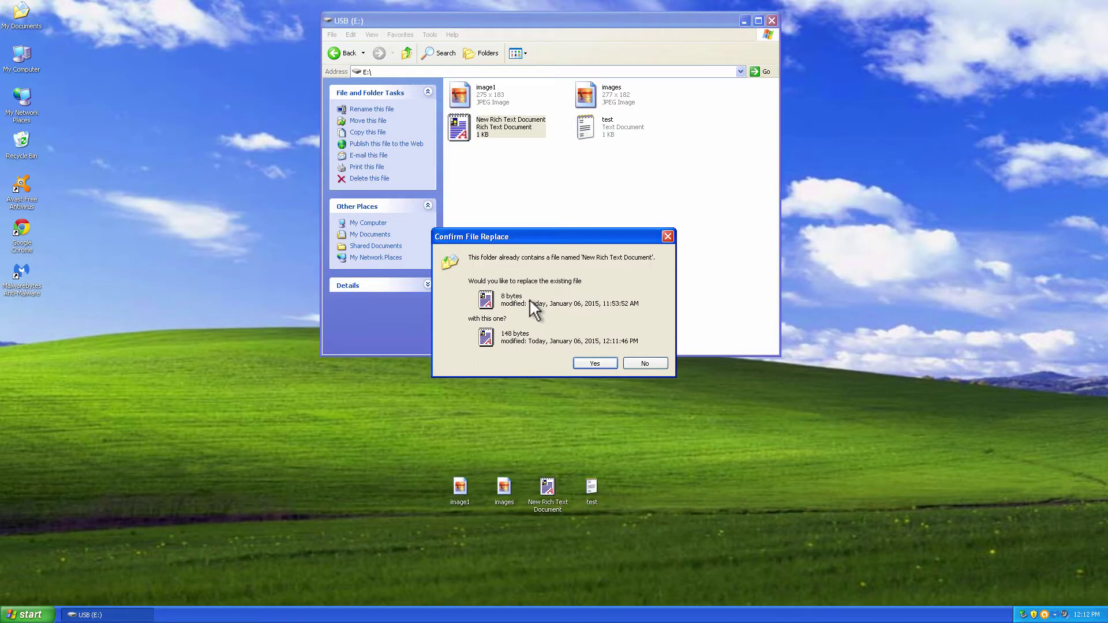
pyautogui.click(646, 362)
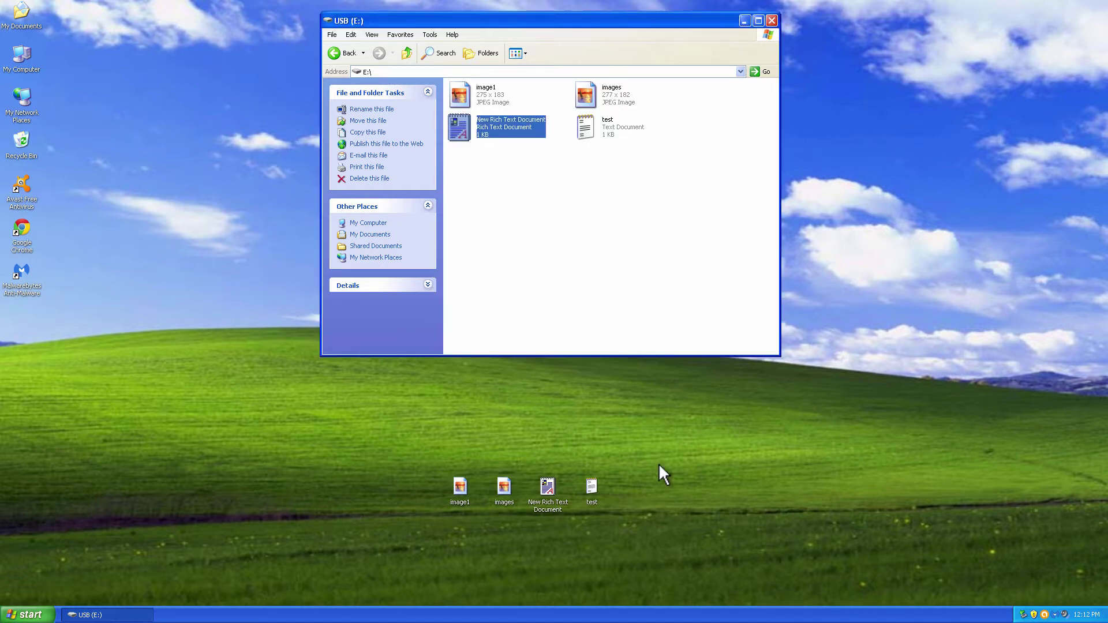
# Delete the desktop copies of image1, images, New Rich Text Document and test, confirming their removal to the Recycle Bin
pyautogui.moveTo(593, 527); pyautogui.dragTo(435, 448)
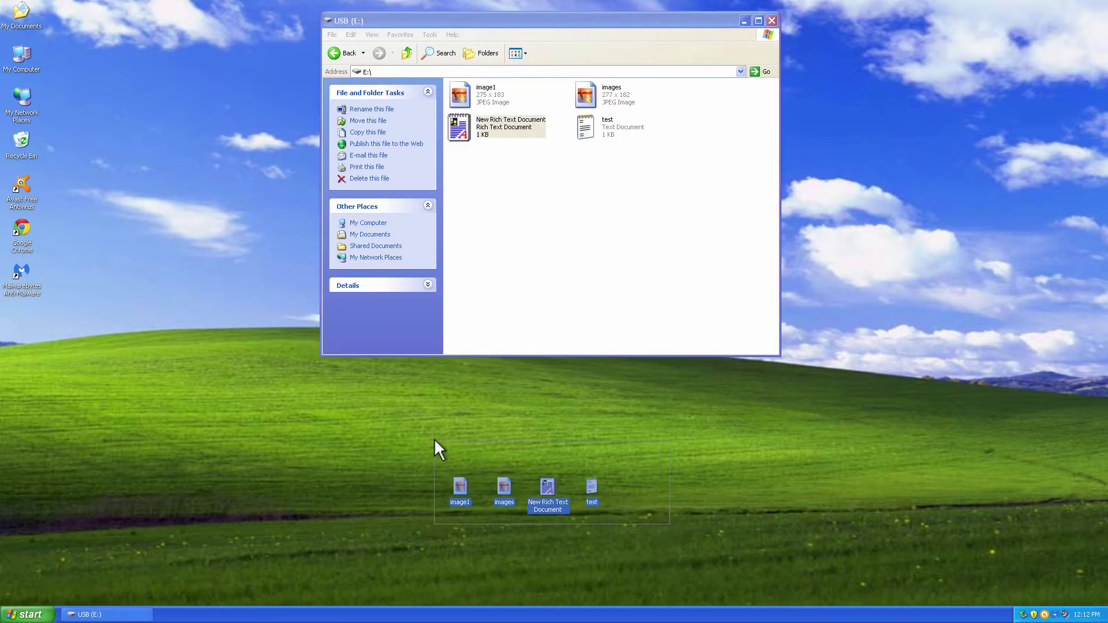
pyautogui.rightClick(460, 490)
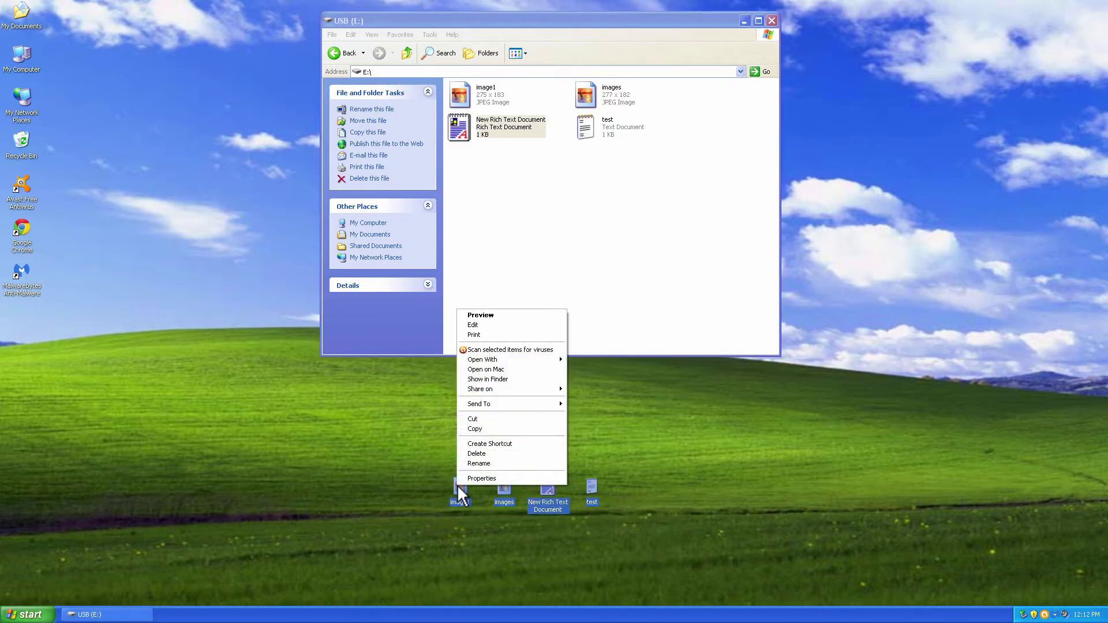
pyautogui.click(470, 455)
pyautogui.click(577, 333)
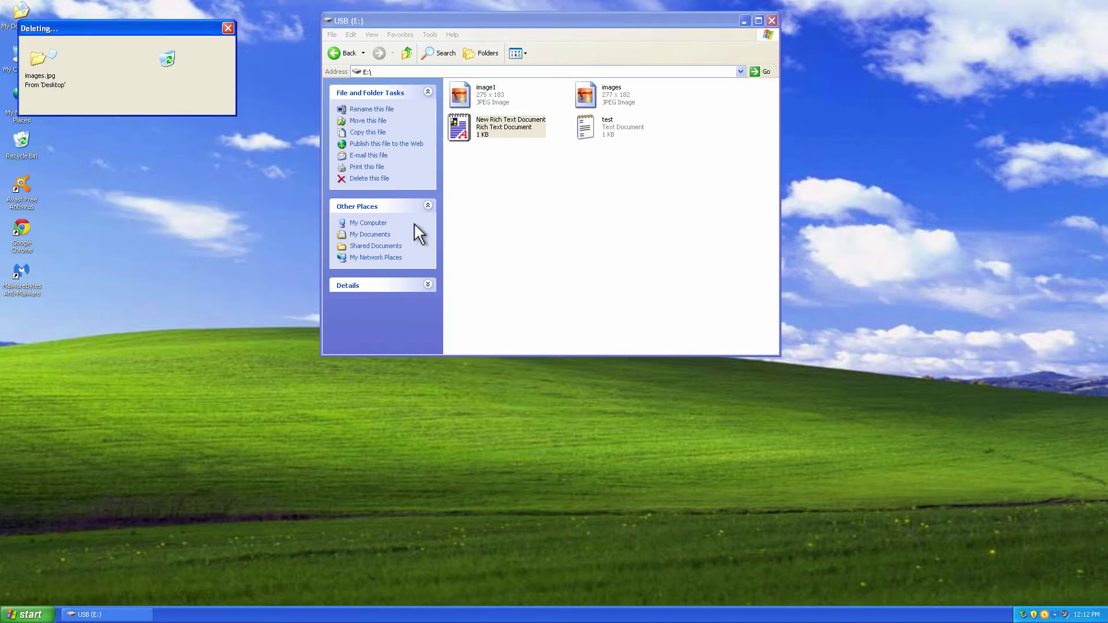
pyautogui.moveTo(659, 166); pyautogui.dragTo(436, 82)
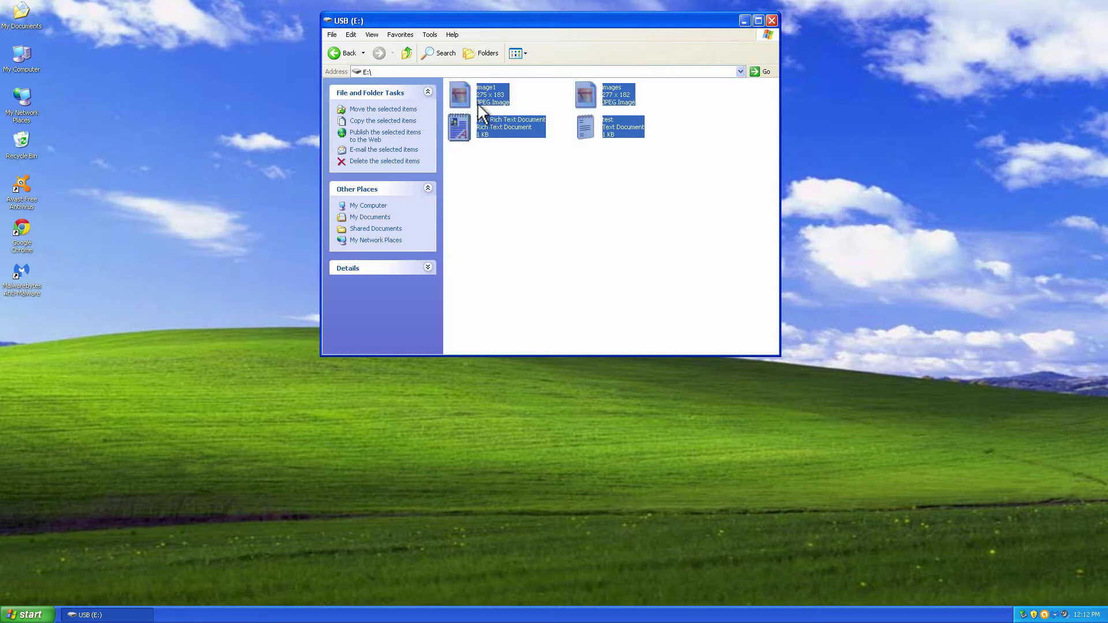
pyautogui.click(551, 183)
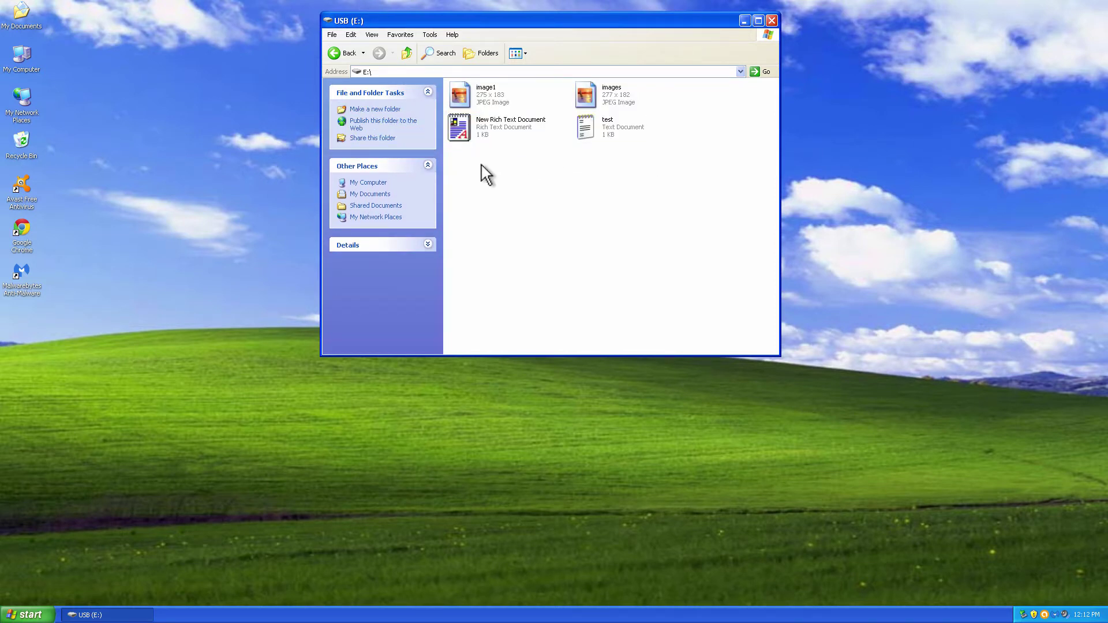
pyautogui.moveTo(656, 164)
pyautogui.mouseDown()
pyautogui.moveTo(440, 165)
pyautogui.moveTo(438, 75)
pyautogui.mouseUp()
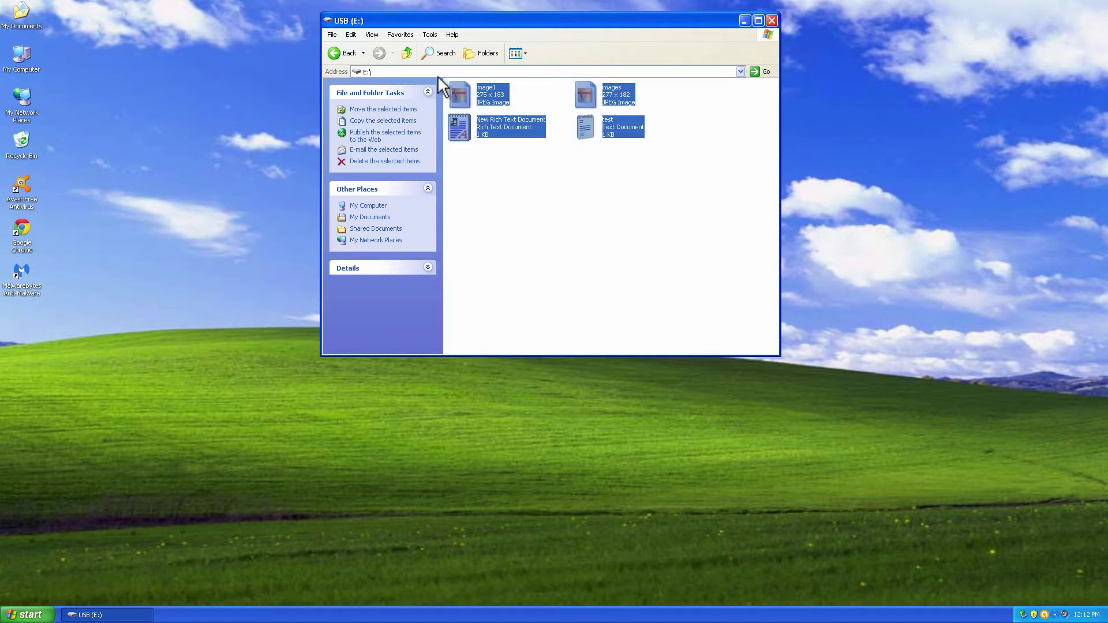
pyautogui.click(502, 155)
# Create shortcuts on the desktop to all four visible files on the USB (E:) drive and close the drive window
pyautogui.click(351, 35)
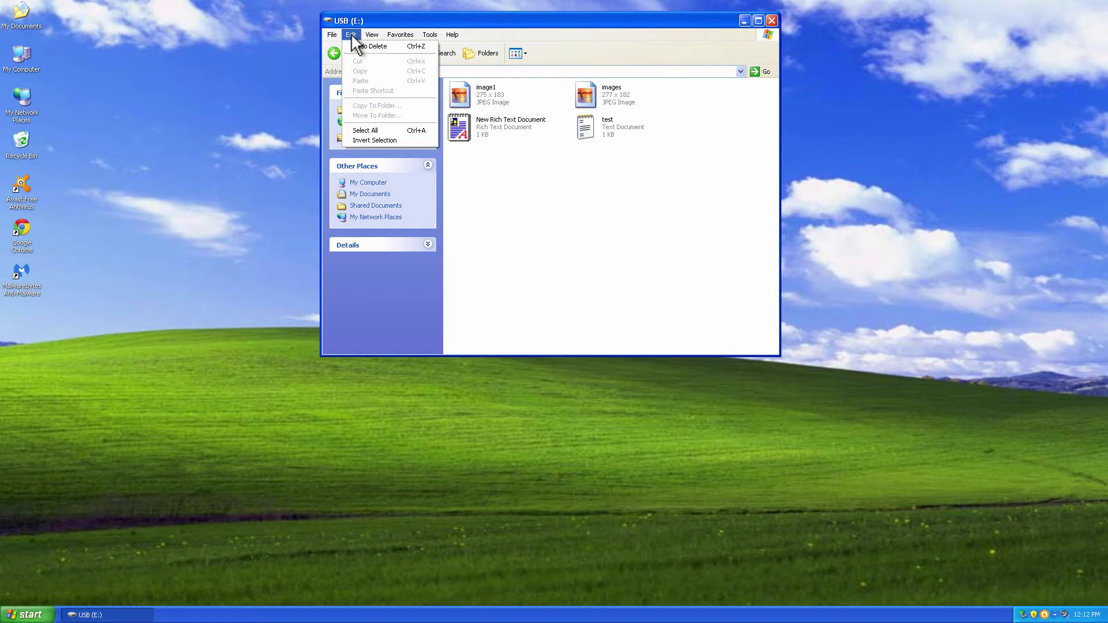
pyautogui.click(367, 131)
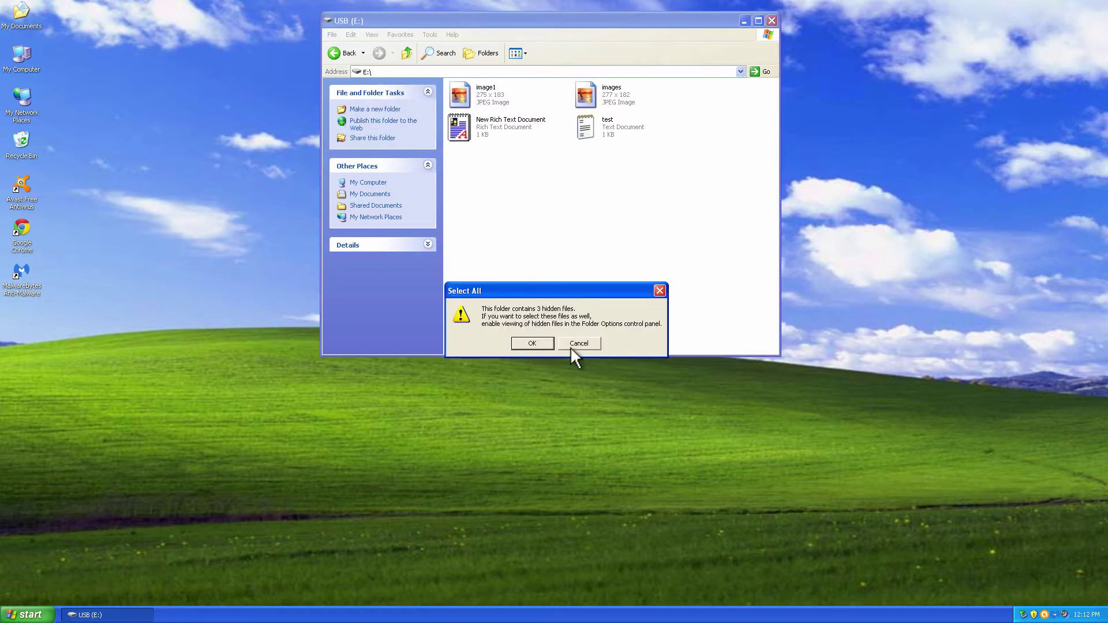
pyautogui.click(533, 343)
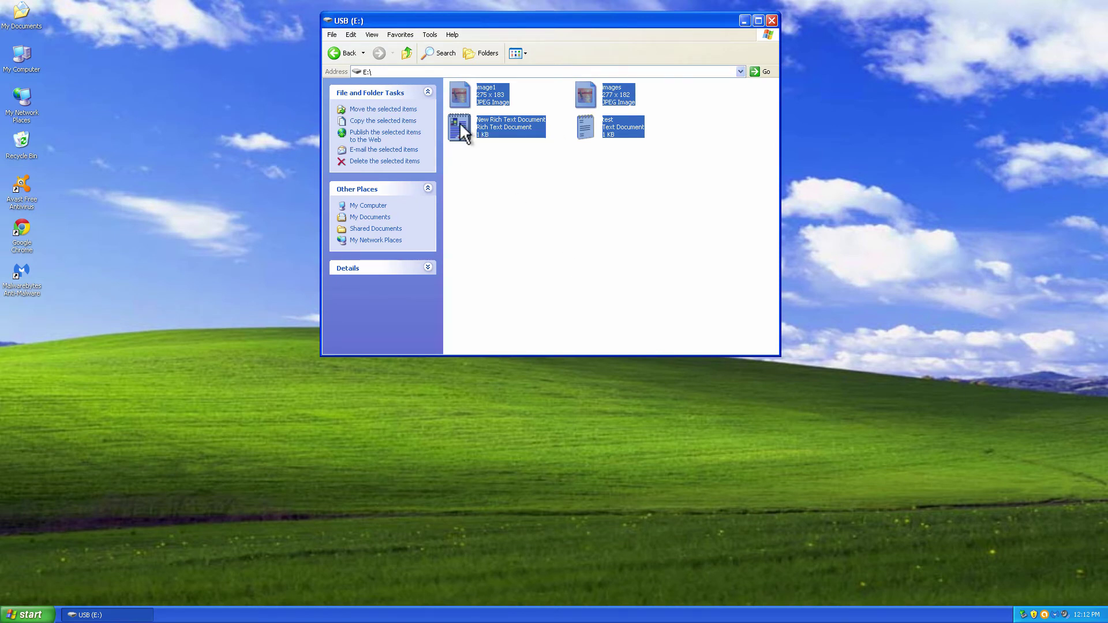
pyautogui.moveTo(459, 123); pyautogui.dragTo(458, 467)
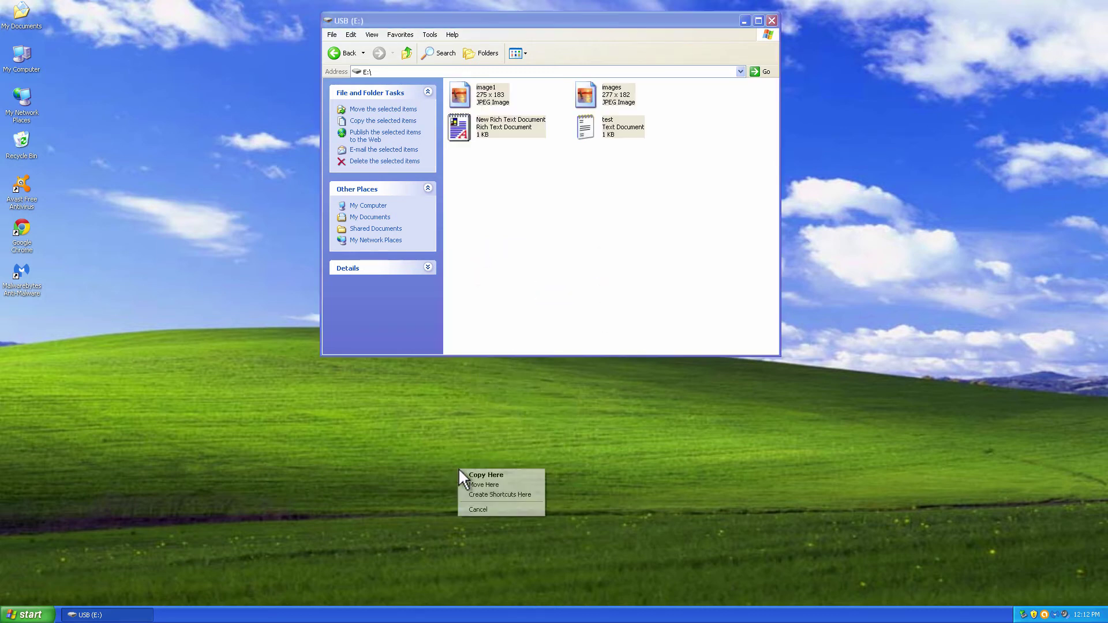
pyautogui.click(476, 495)
pyautogui.click(411, 480)
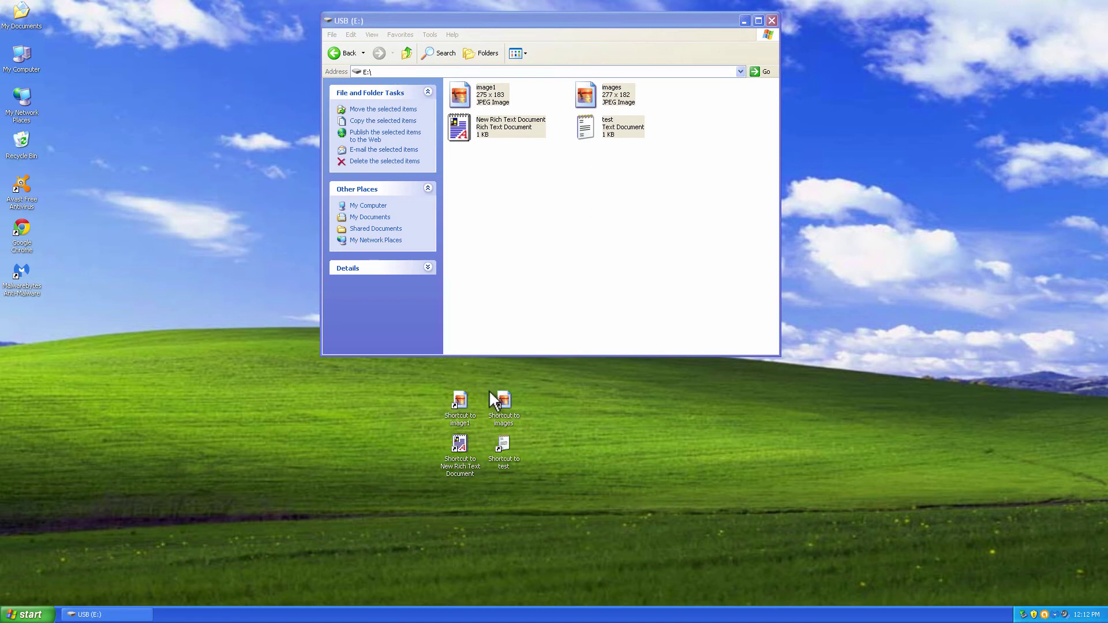
pyautogui.click(772, 21)
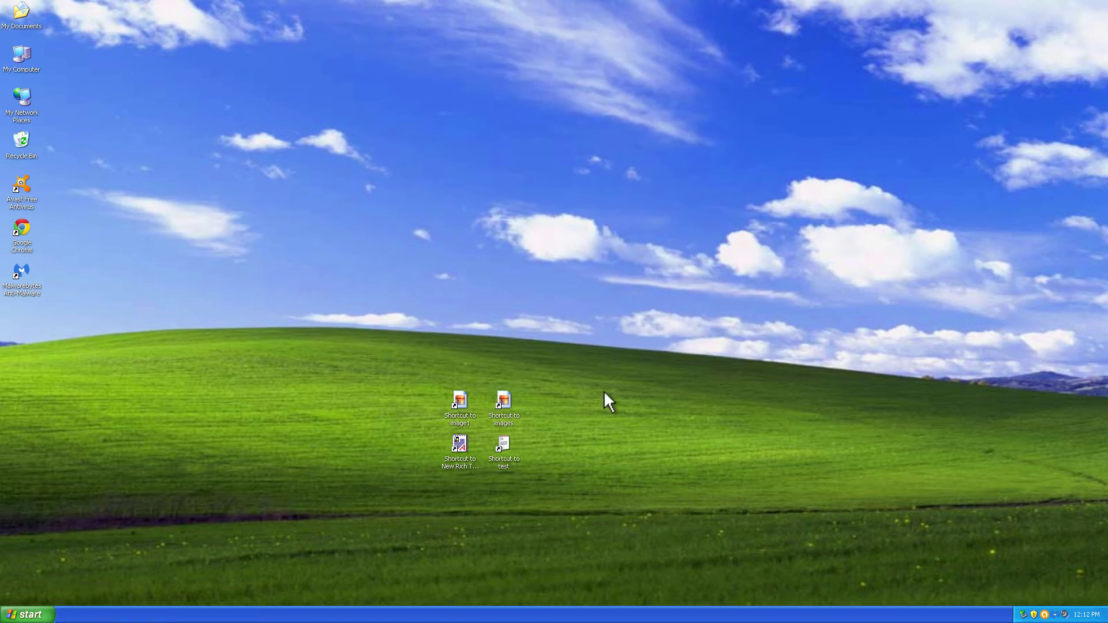